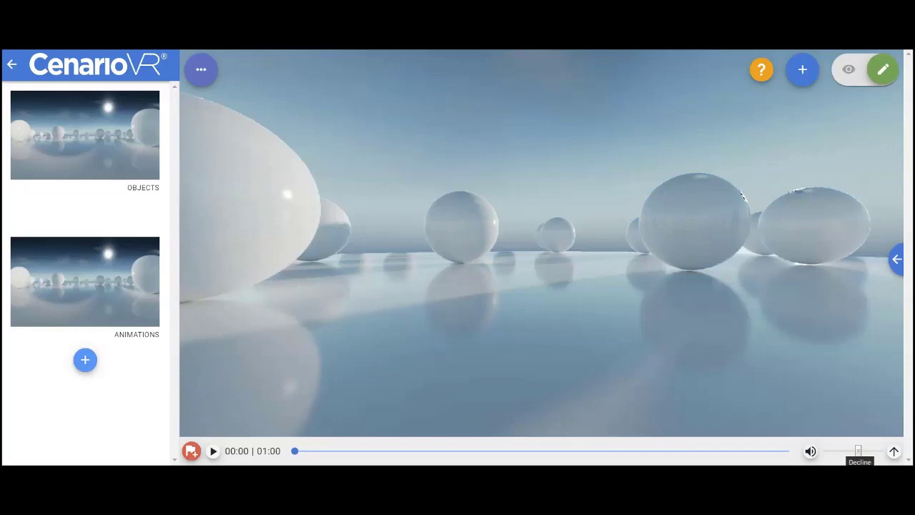
Nudge the 360° scene view slightly to the left.
mouse_move(743, 197)
left_mouse_down()
mouse_move(551, 208)
mouse_move(507, 279)
mouse_move(700, 245)
mouse_move(742, 197)
left_mouse_up()
Add a 3D Model object, checking its file list and upload area without choosing a file.
left_click(802, 69)
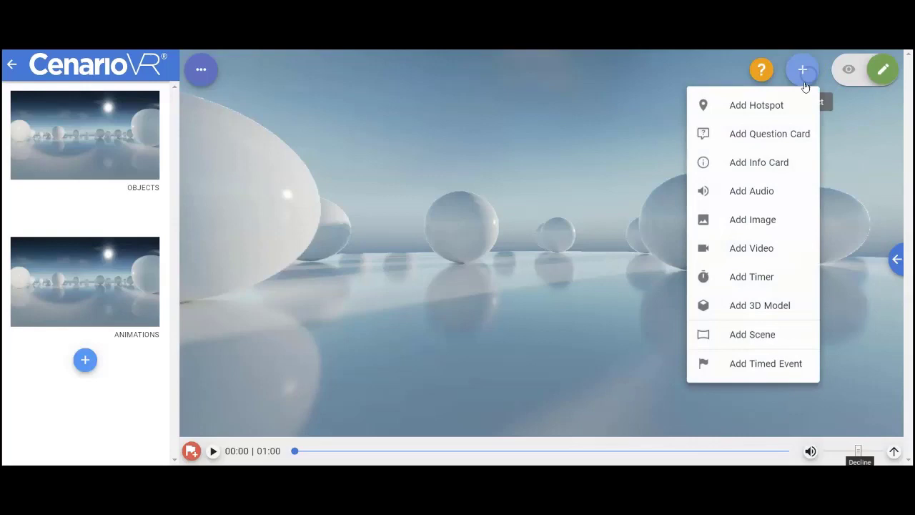
left_click(753, 306)
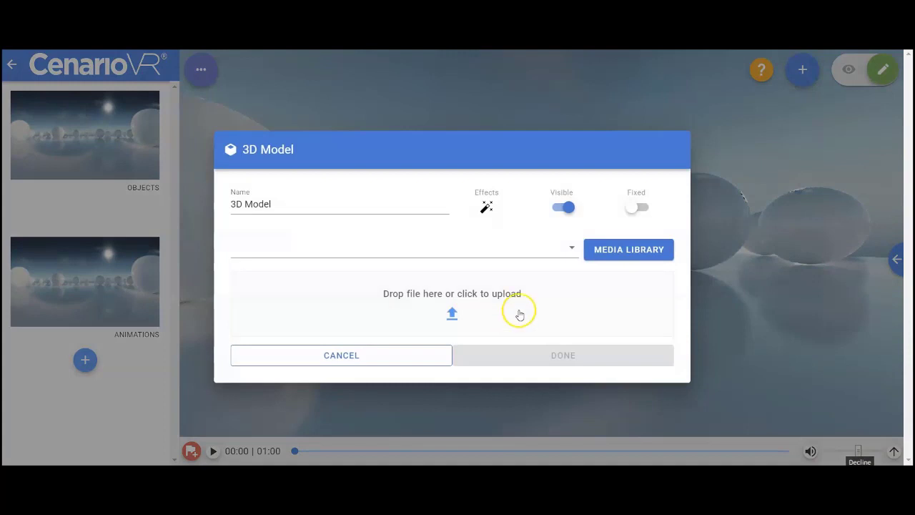
left_click(536, 246)
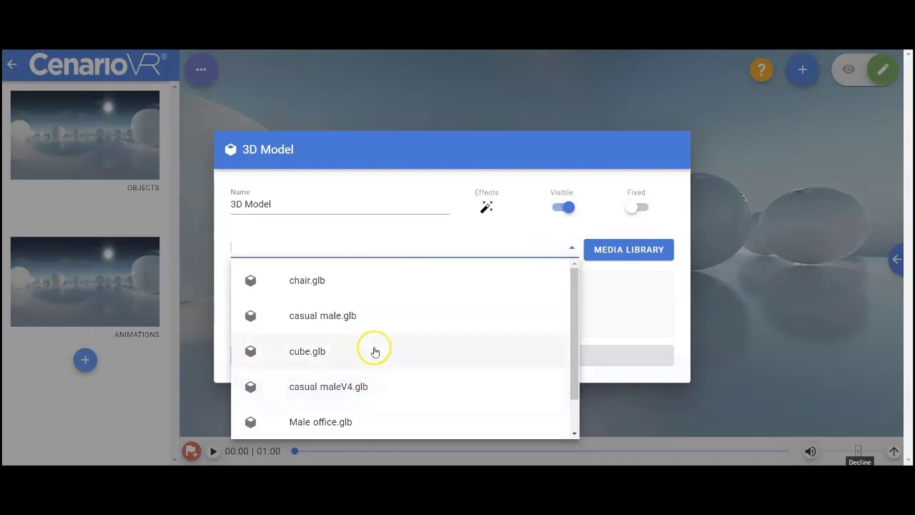
left_click(687, 303)
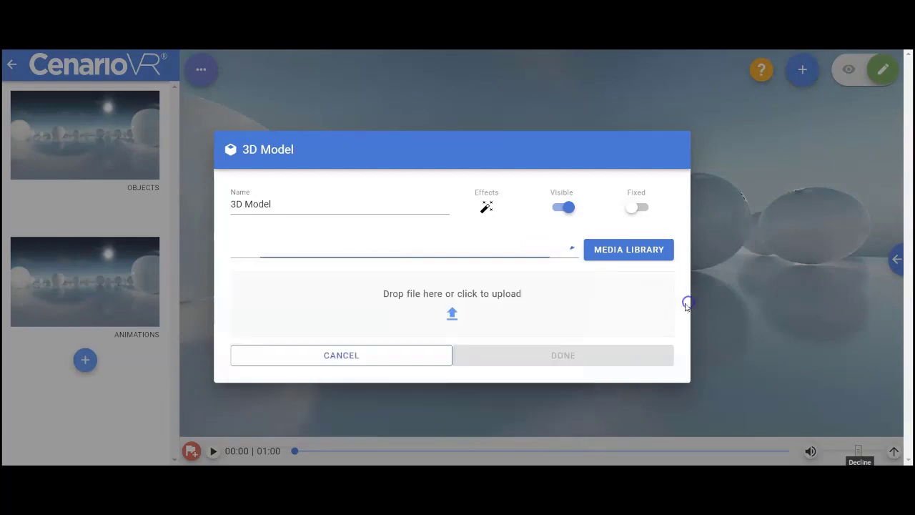
left_click(479, 301)
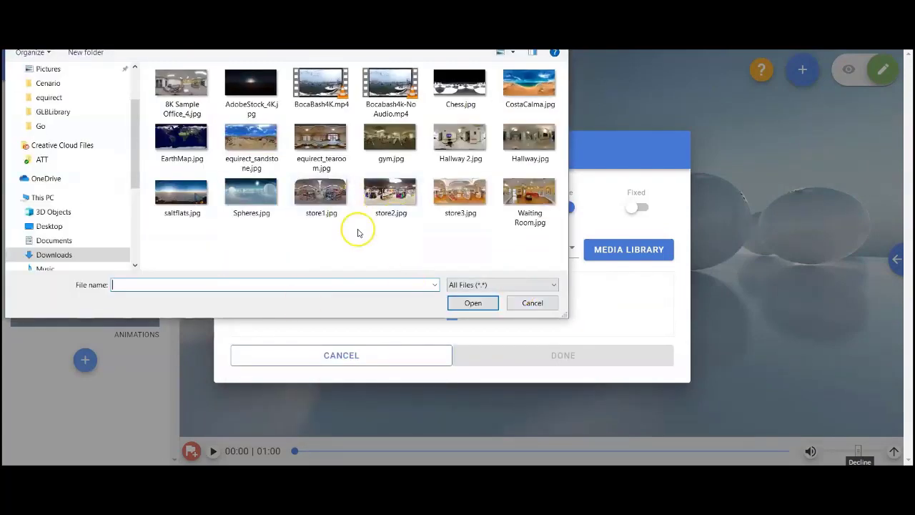
left_click(533, 303)
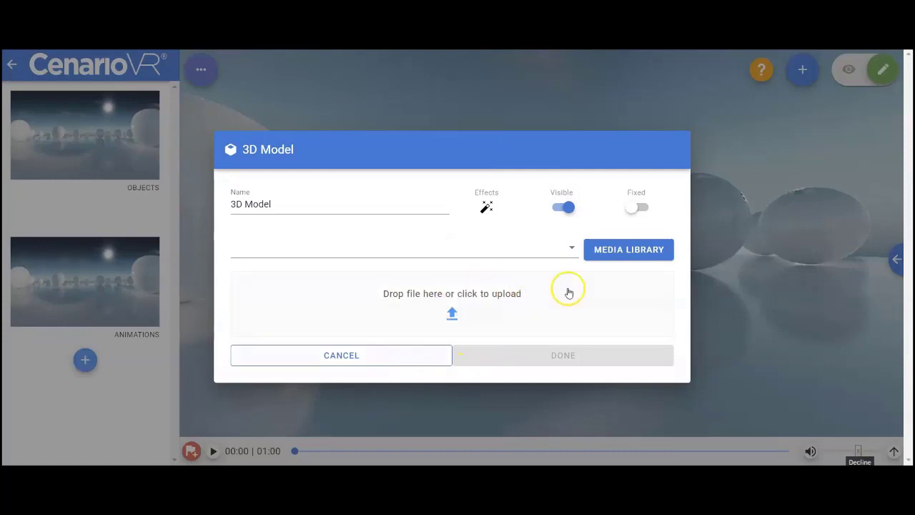
In the media library, expand and collapse Animals, Food, Objects, Office and Sports.
left_click(635, 255)
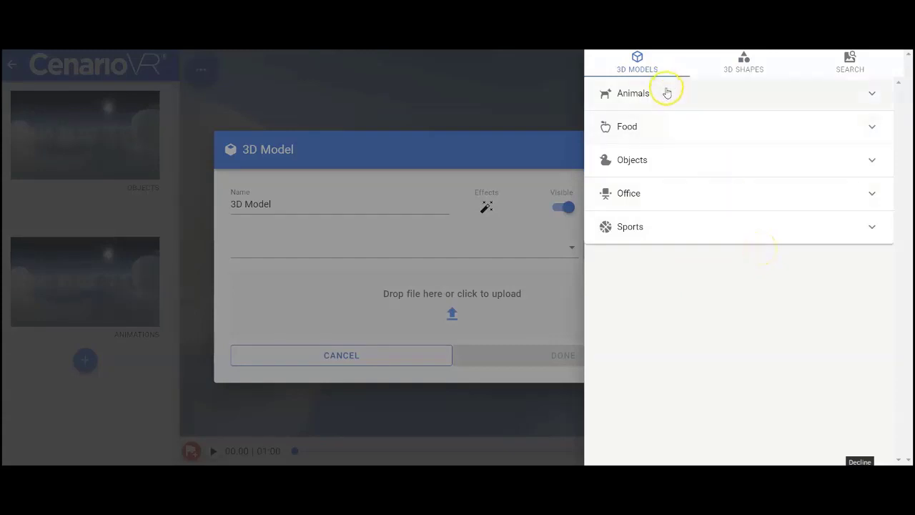
left_click(665, 93)
left_click(674, 95)
left_click(672, 134)
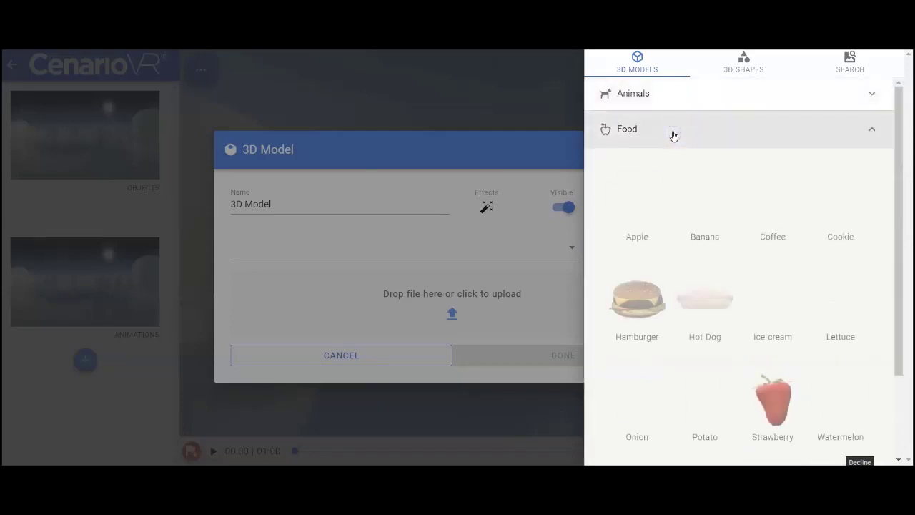
left_click(672, 134)
left_click(664, 160)
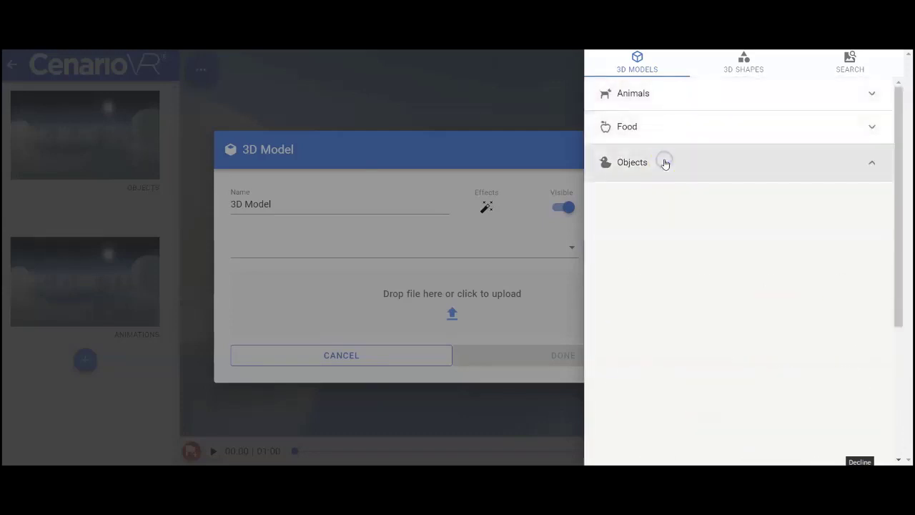
left_click(665, 162)
left_click(664, 202)
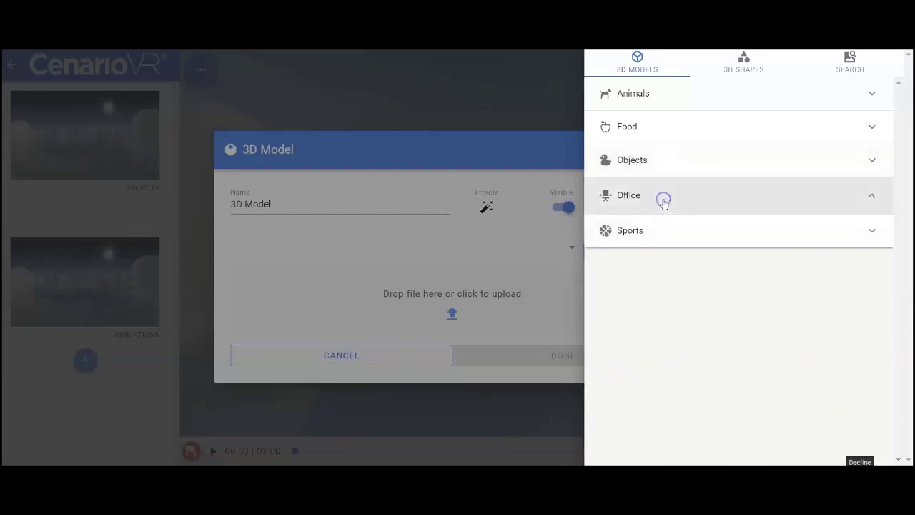
scroll(665, 205, "down", 2)
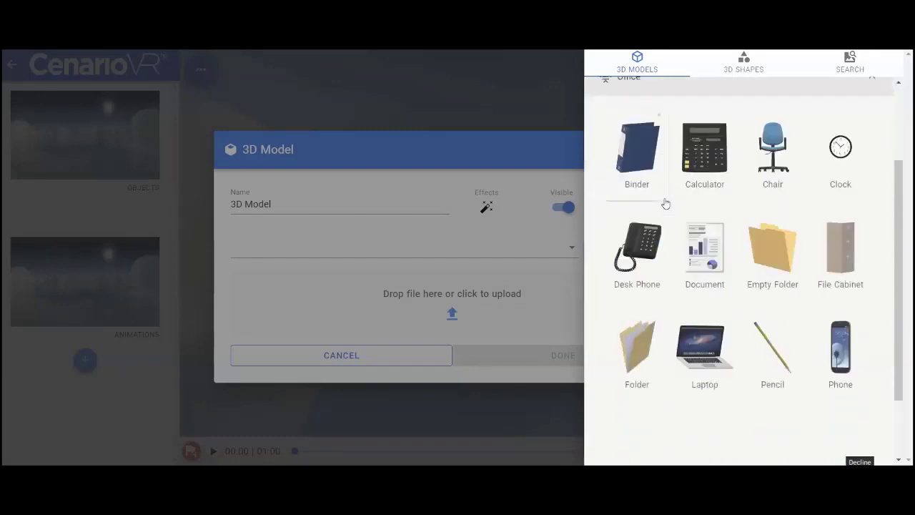
scroll(709, 231, "down", 3)
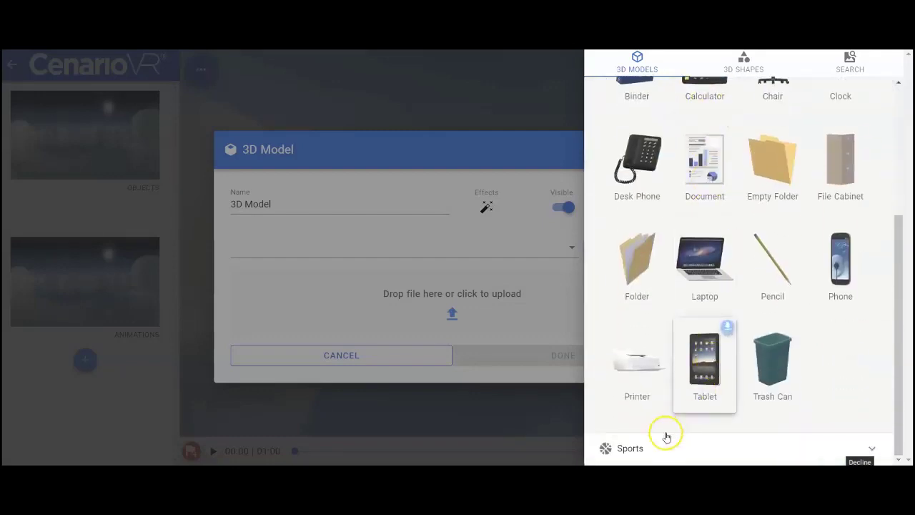
left_click(657, 445)
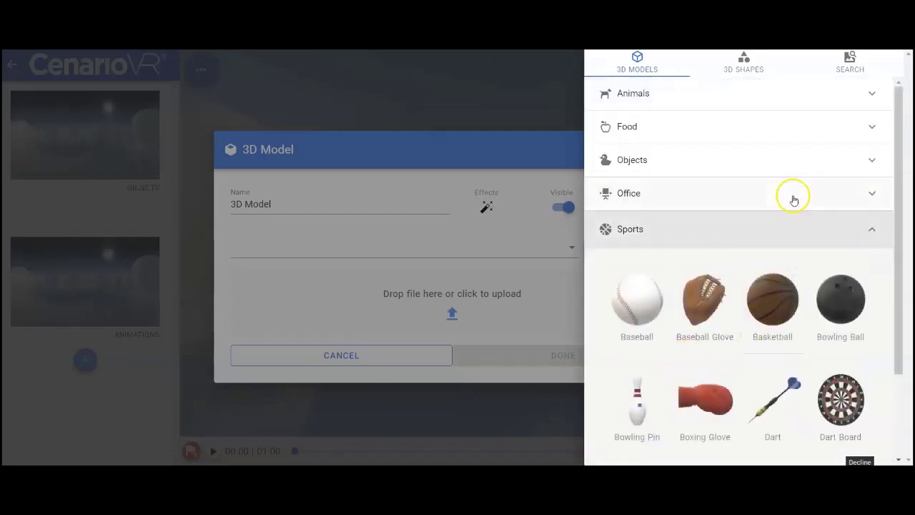
Look through the 3D Shapes tab, then go back to 3D Models and expand Objects.
left_click(745, 64)
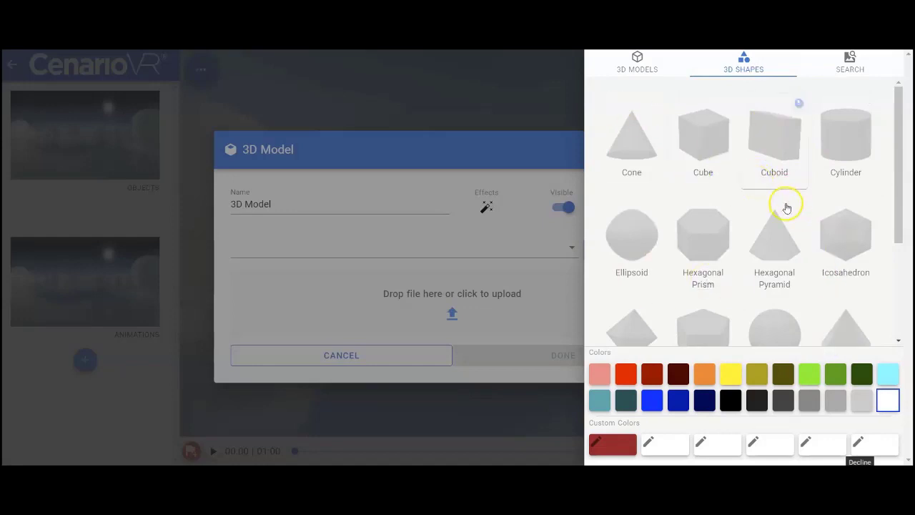
scroll(782, 207, "down", 2)
scroll(787, 214, "up", 2)
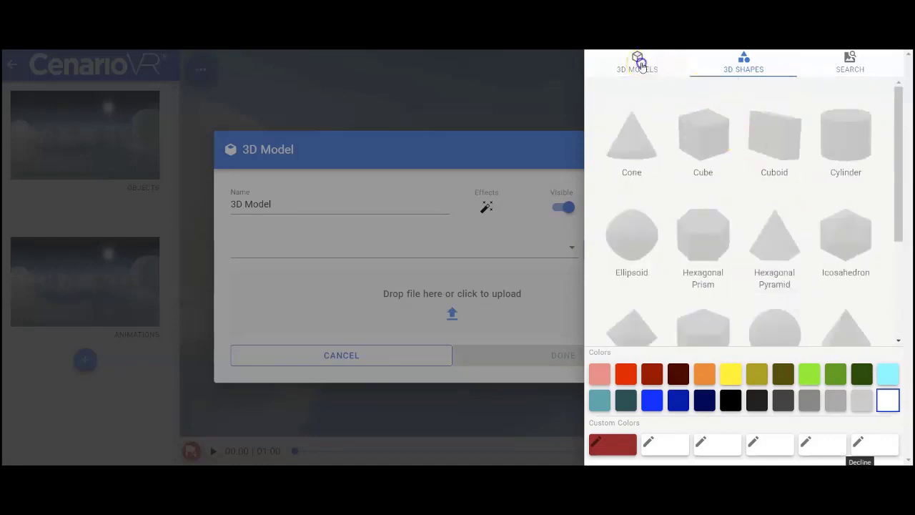
left_click(638, 62)
left_click(647, 158)
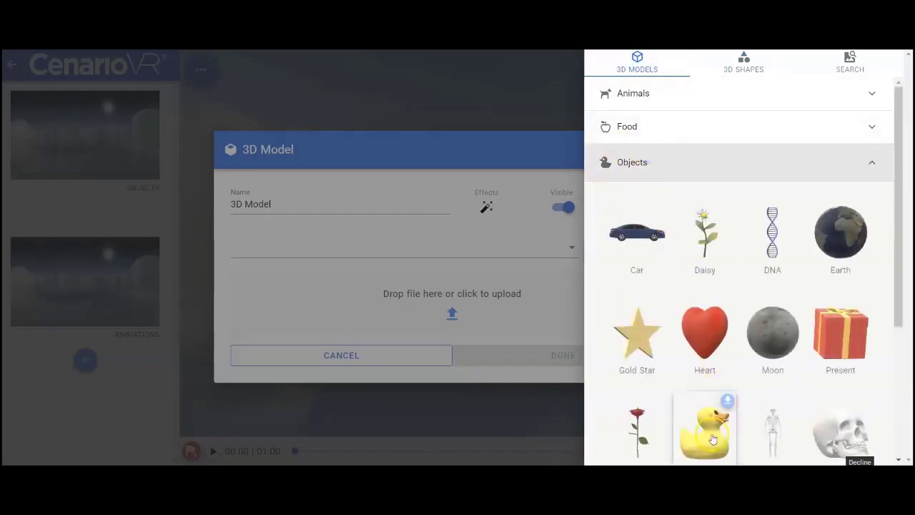
Add the rubber duck model, enlarge it by its corner handle, and reopen the library.
left_click(717, 433)
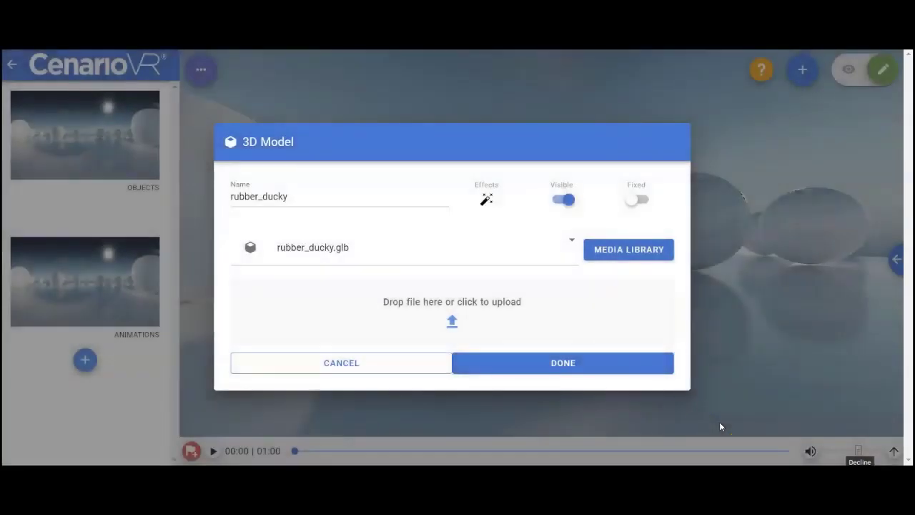
left_click(500, 362)
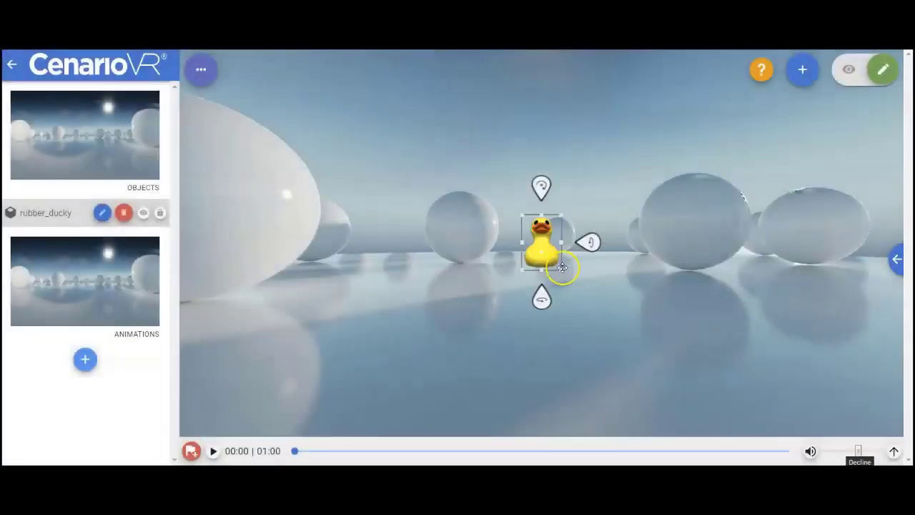
left_click_drag(565, 272, 609, 299)
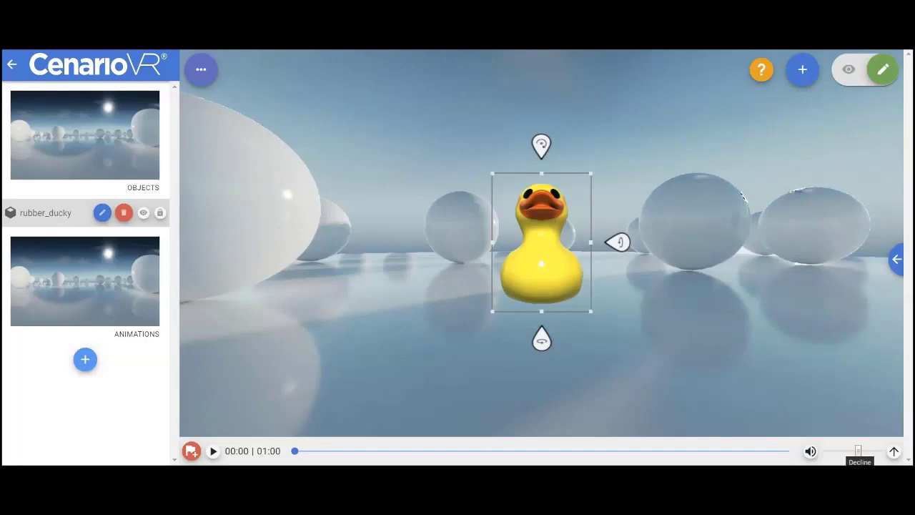
left_click(893, 257)
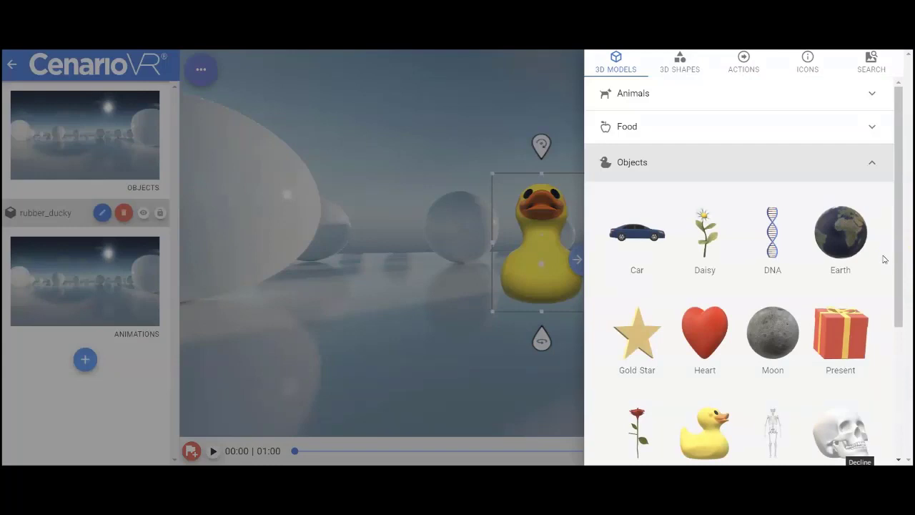
In 3D Shapes, preview teal, blue, dark blue, orange and navy swatches, then pick custom red.
left_click(676, 62)
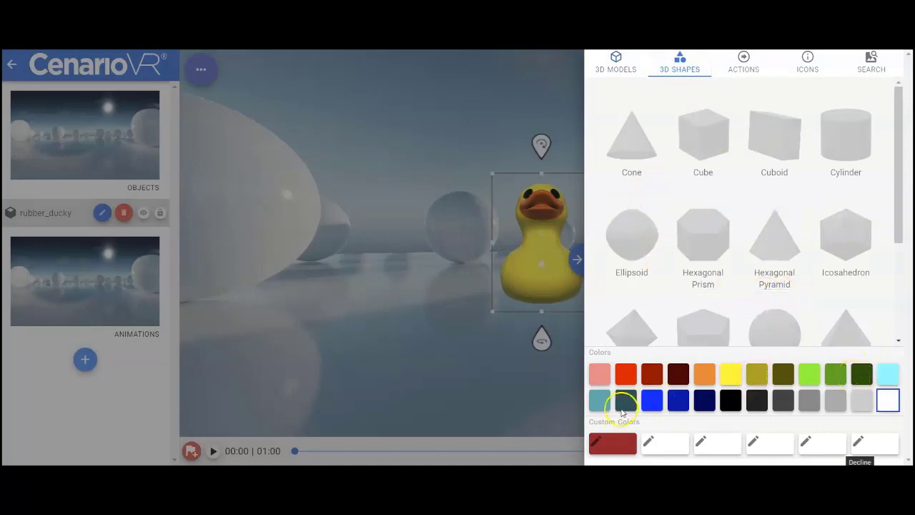
left_click(624, 402)
left_click(659, 402)
left_click(679, 402)
left_click(705, 375)
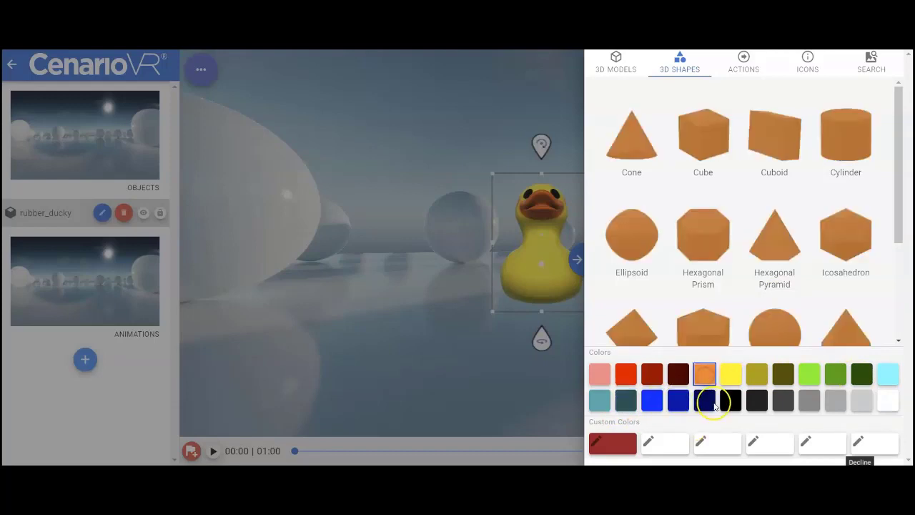
left_click(705, 401)
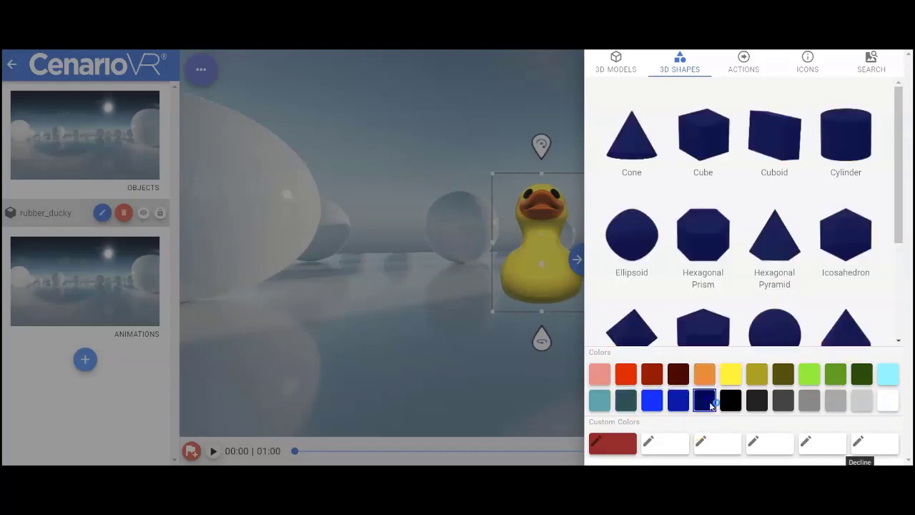
left_click(620, 445)
Darken the custom red to RGB 121, 35, 46 (#79232E) and confirm it.
left_click(599, 444)
left_click_drag(741, 268, 717, 286)
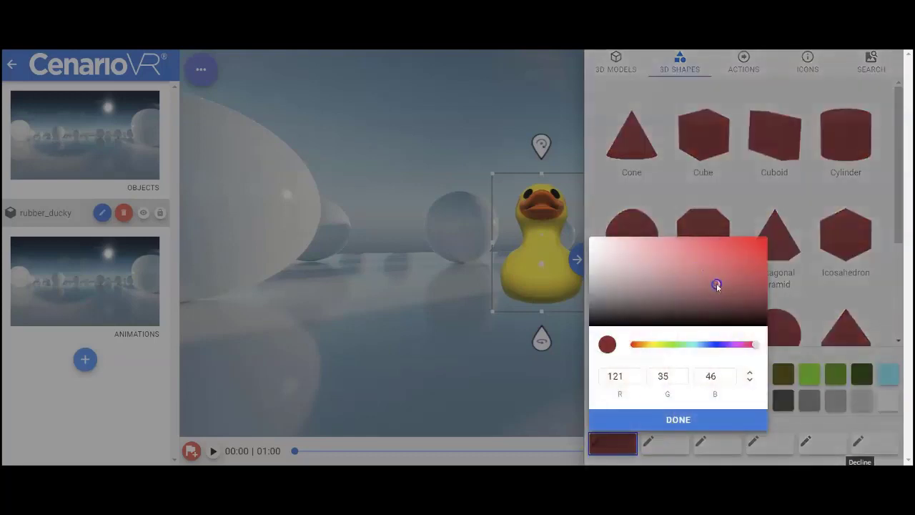
left_click(751, 375)
left_click(751, 376)
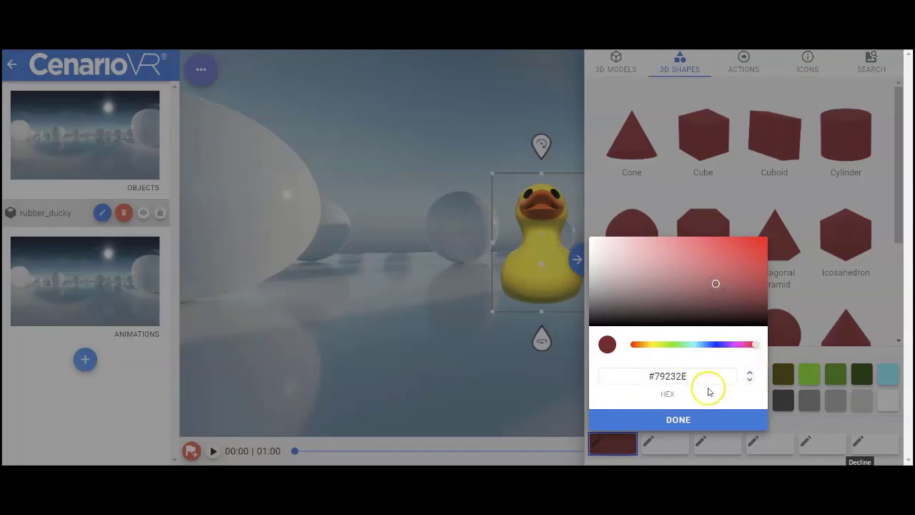
left_click(751, 375)
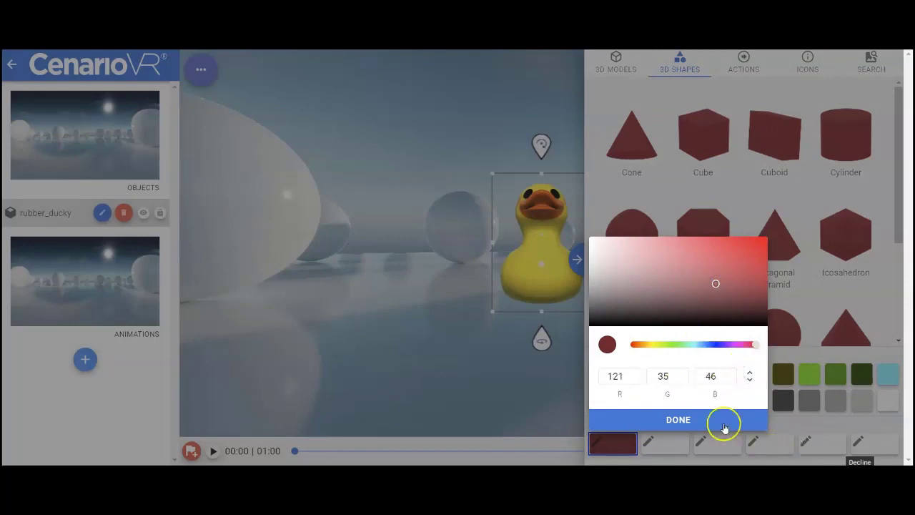
left_click(685, 422)
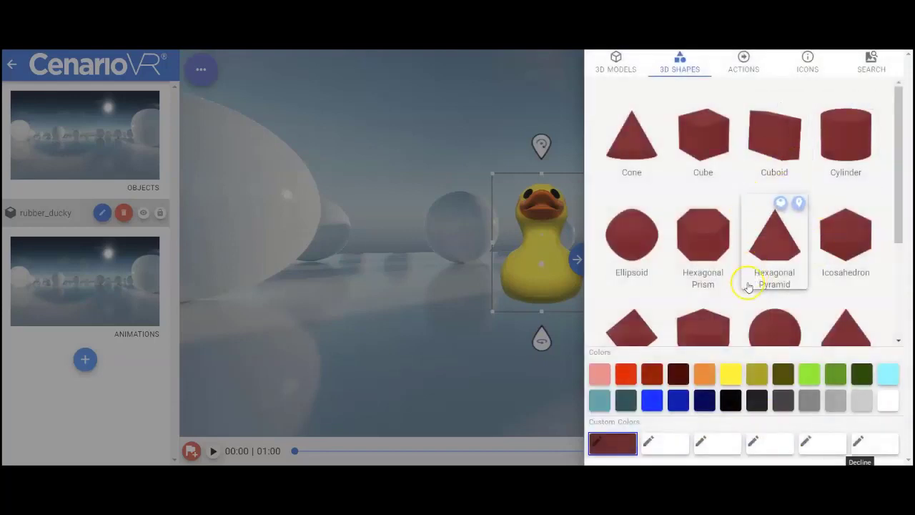
left_click(708, 136)
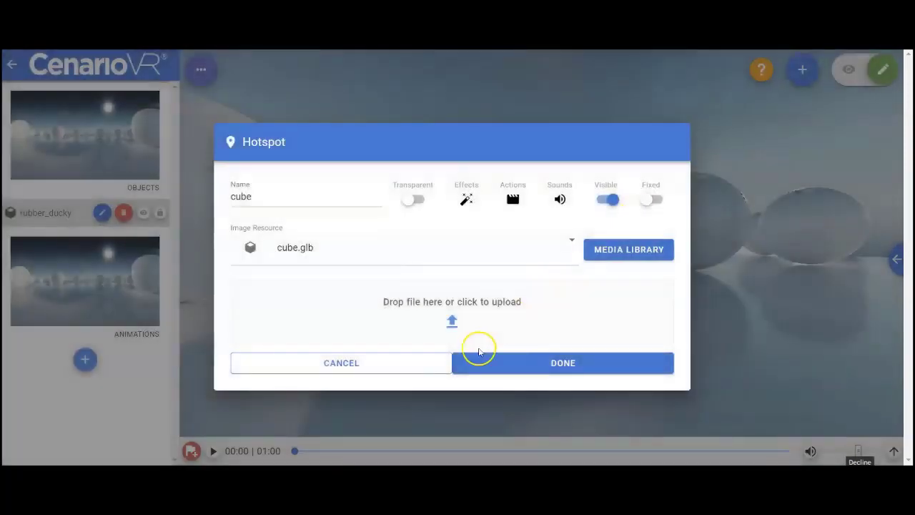
left_click(532, 359)
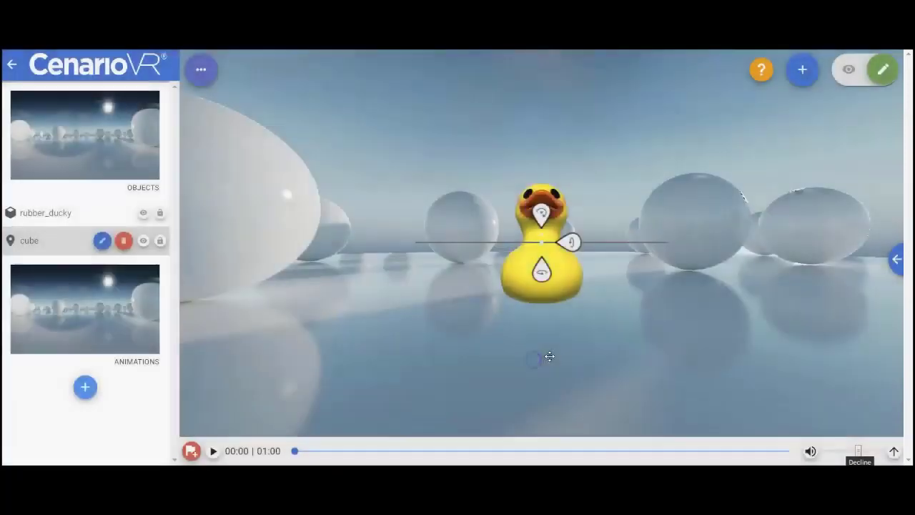
left_click_drag(560, 251, 627, 253)
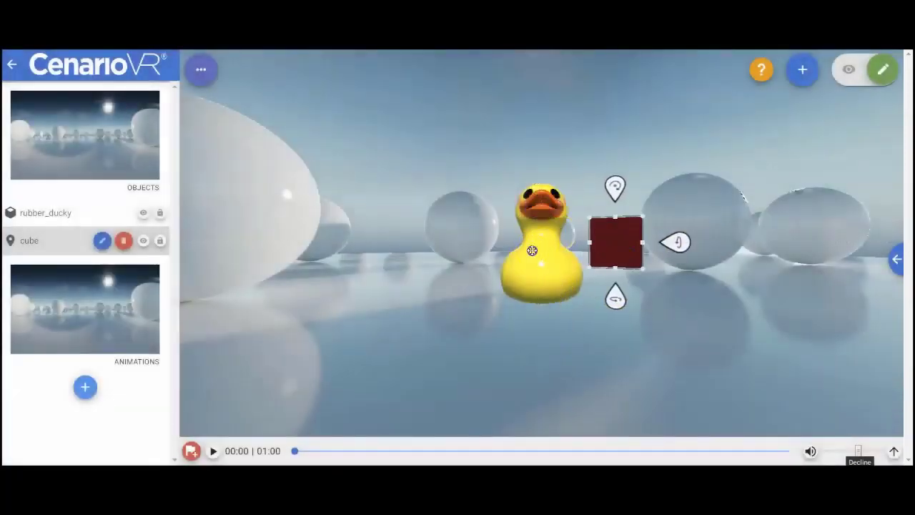
left_click_drag(532, 251, 436, 248)
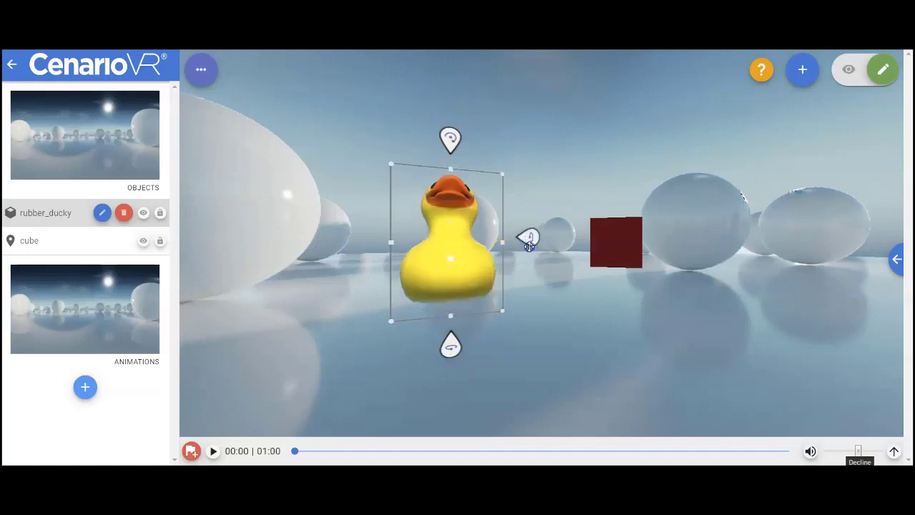
left_click_drag(451, 343, 487, 357)
mouse_move(447, 137)
left_mouse_down()
mouse_move(497, 141)
mouse_move(572, 166)
mouse_move(490, 147)
mouse_move(377, 143)
mouse_move(457, 153)
mouse_move(450, 151)
left_mouse_up()
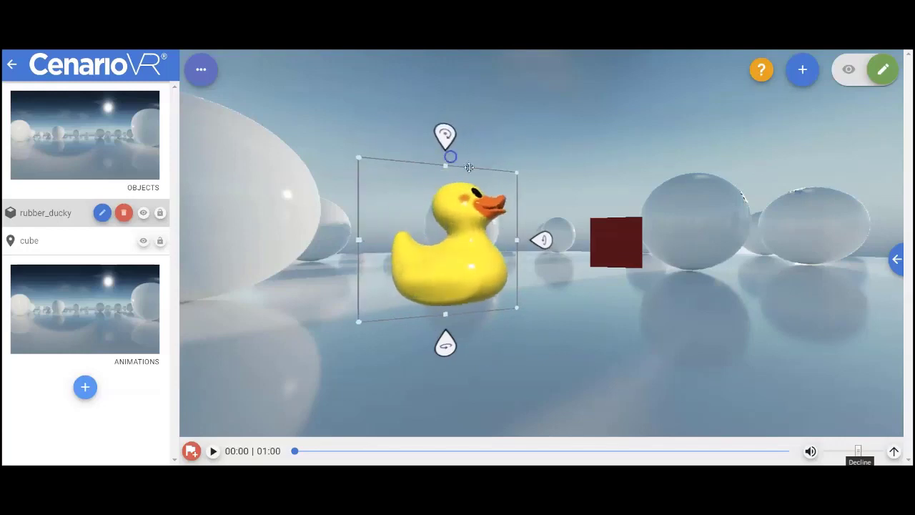
left_click(592, 255)
left_click_drag(623, 308, 605, 309)
left_click_drag(679, 244, 683, 247)
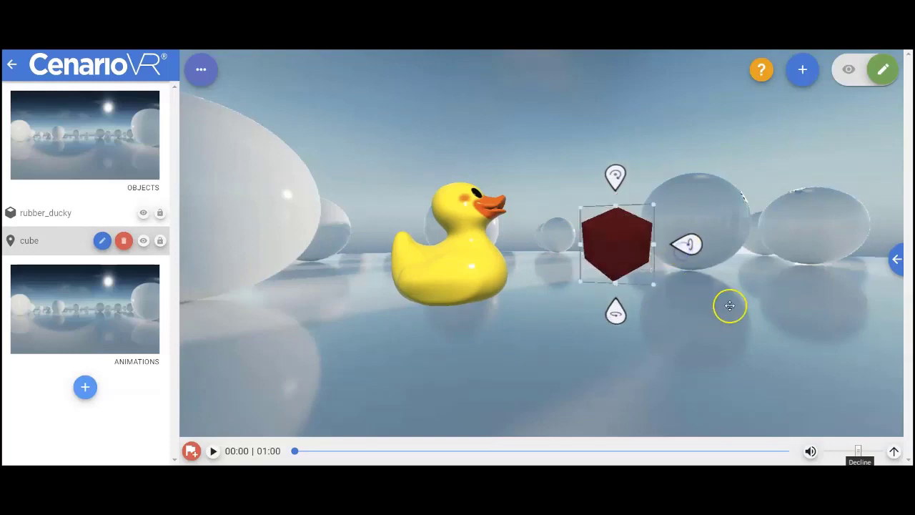
left_click(769, 315)
left_click_drag(694, 303, 690, 276)
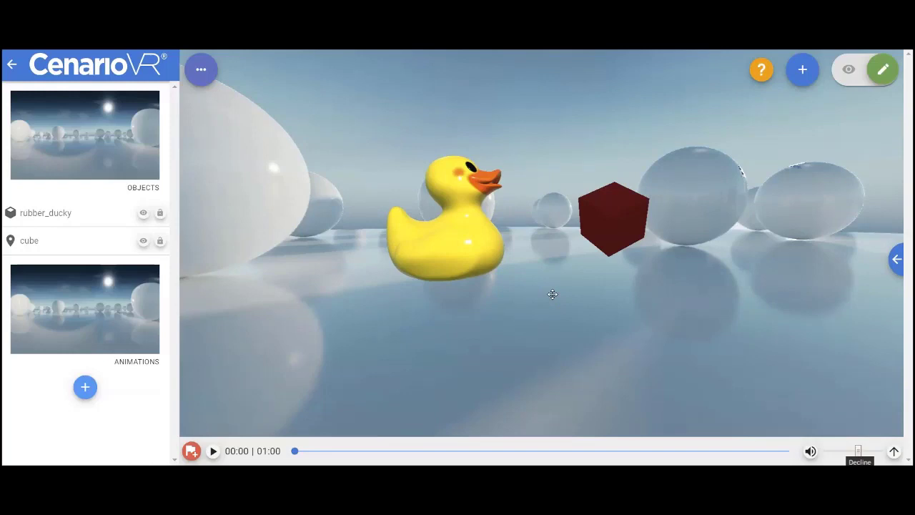
Give the cube a Spin Y effect with a 3-second duration, save, and preview.
double_click(597, 223)
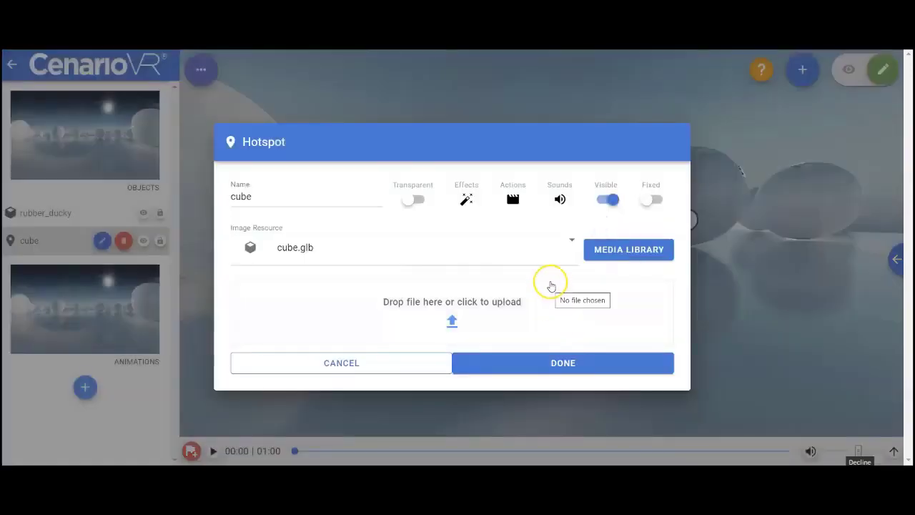
left_click(467, 200)
left_click(361, 277)
left_click(435, 277)
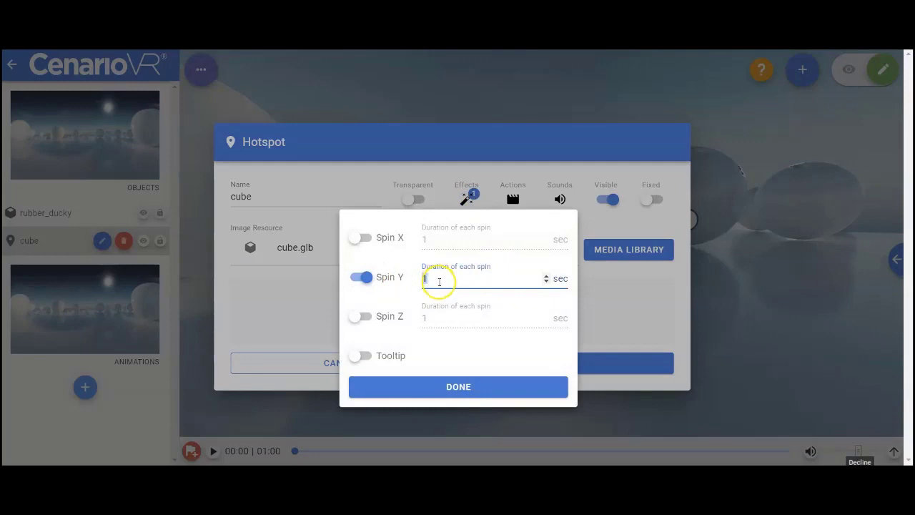
key("BackSpace")
type("3")
left_click(505, 388)
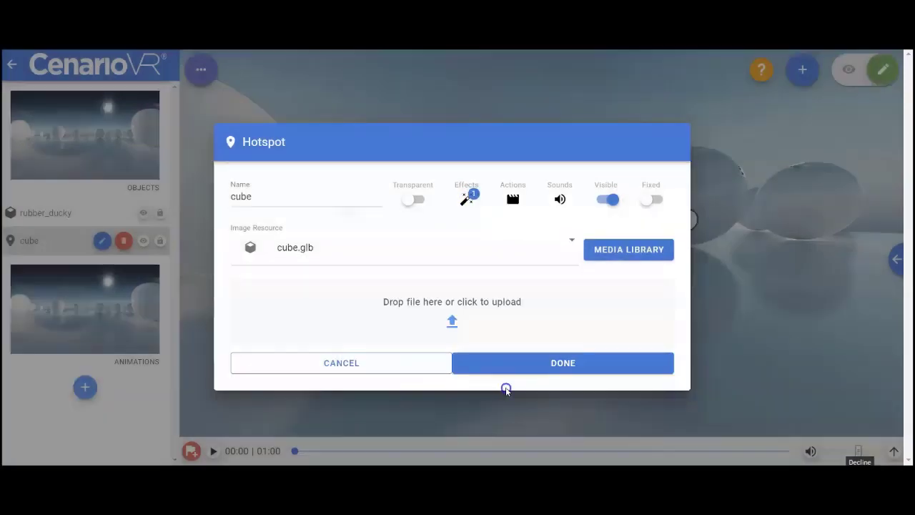
left_click(532, 370)
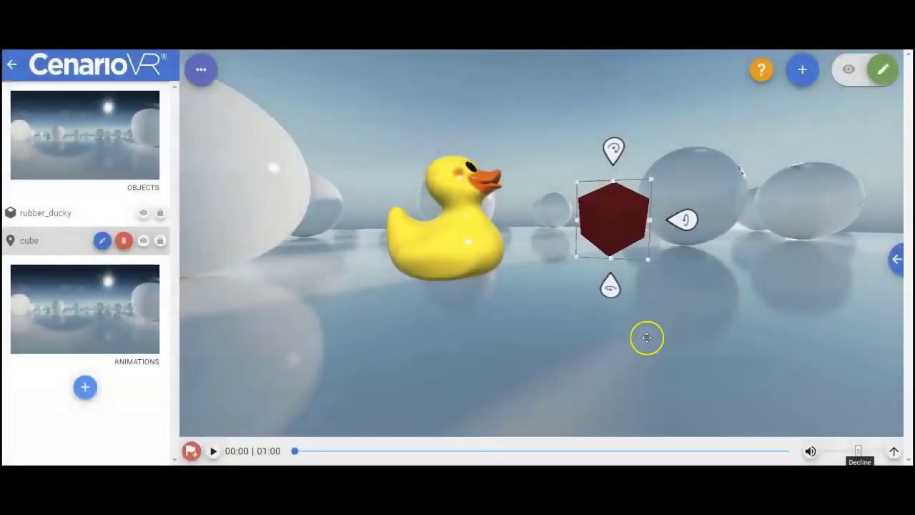
left_click(849, 70)
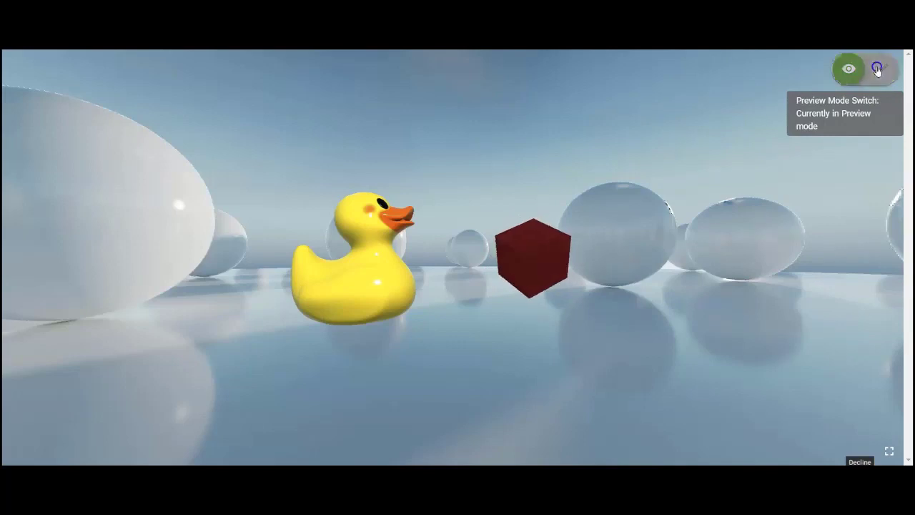
Switch the Preview Mode toggle back to Edit mode.
left_click(879, 70)
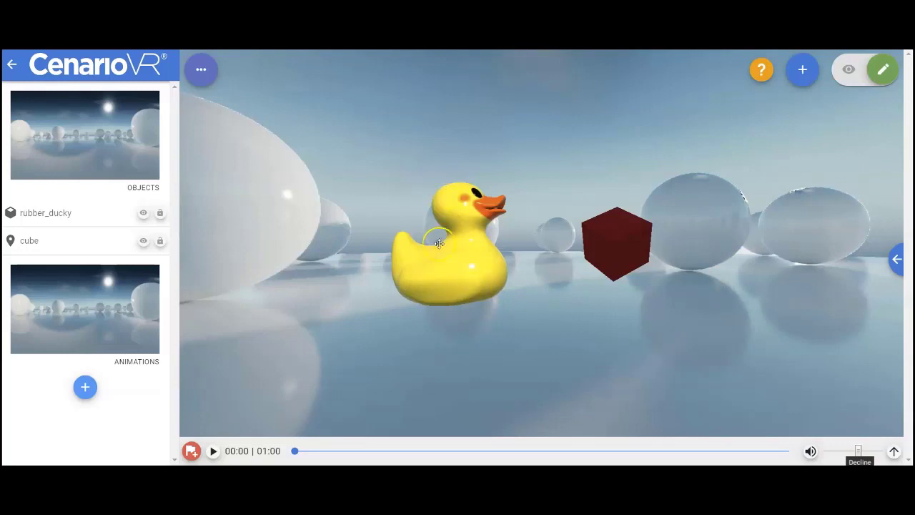
Add an Animate action to the cube's actions, targeting rubber_ducky.
left_click(608, 254)
double_click(612, 250)
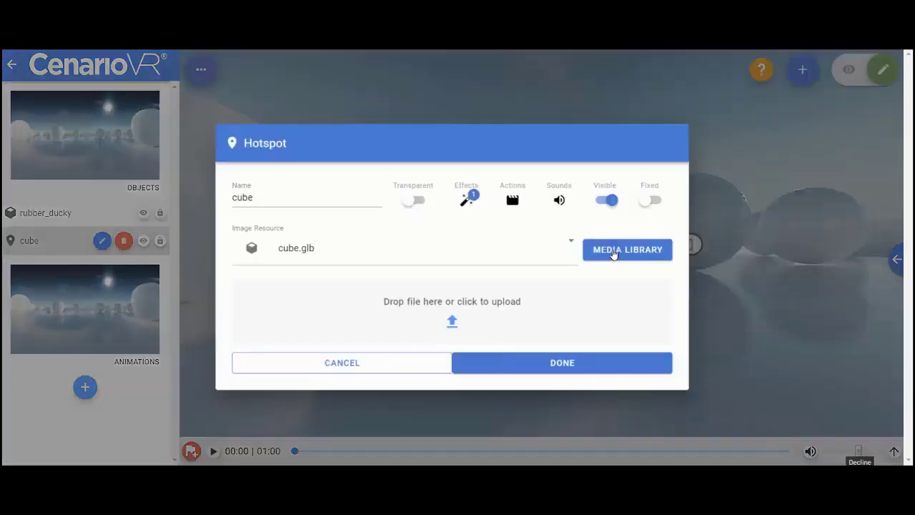
left_click(513, 200)
left_click(312, 180)
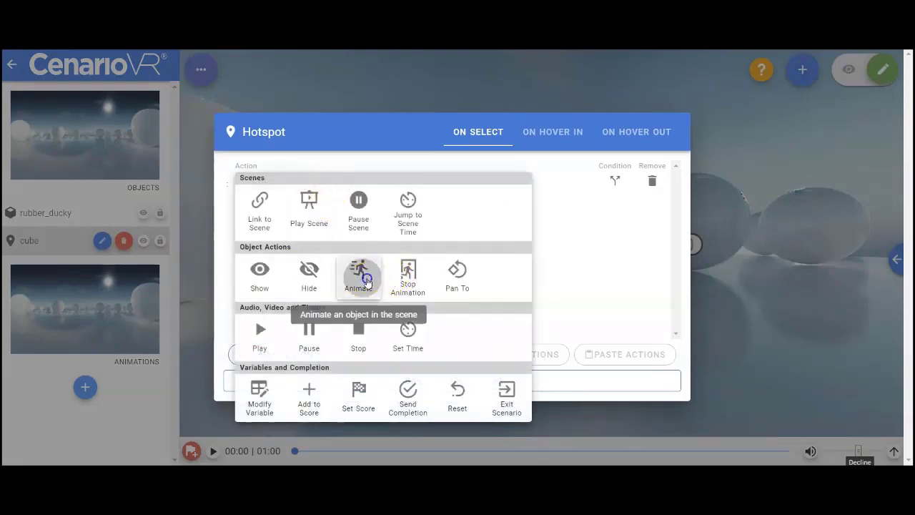
left_click(360, 275)
left_click(429, 183)
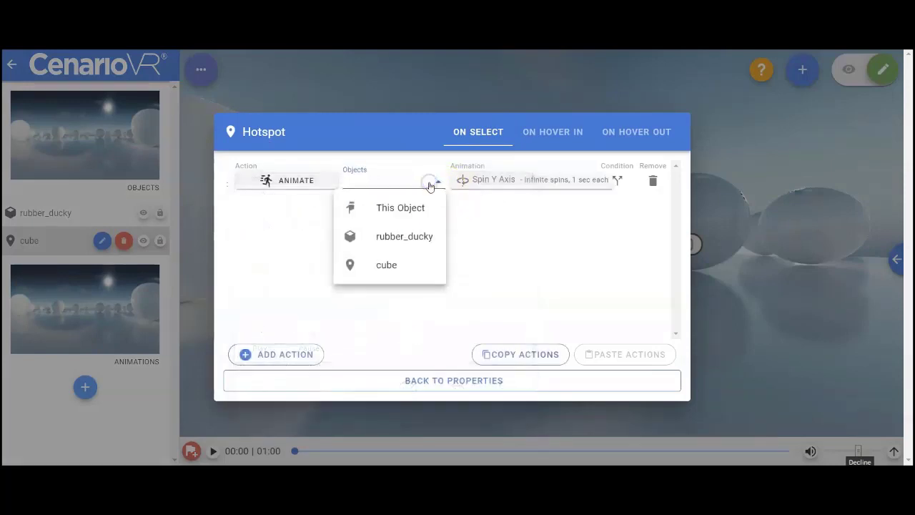
left_click(394, 238)
Set the Spin Y Axis animation to 1 spin over 2 seconds and save the hotspot.
left_click(494, 181)
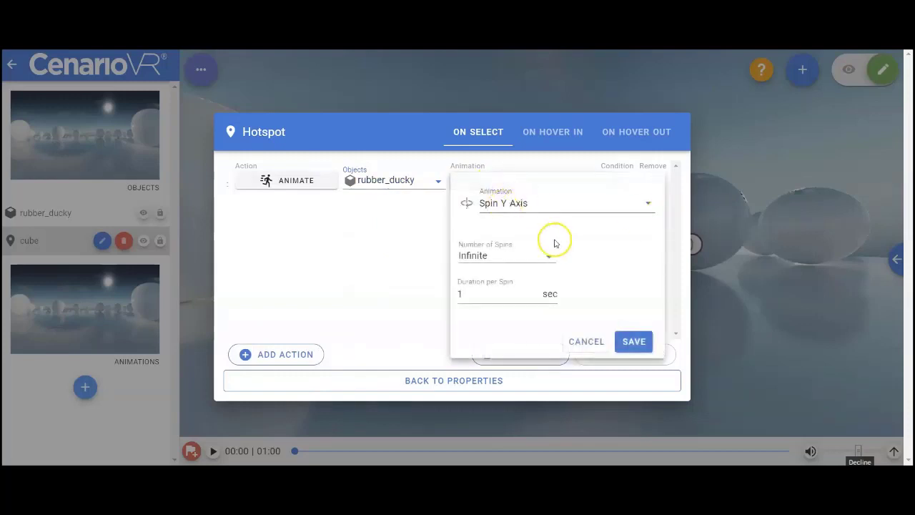
left_click(534, 256)
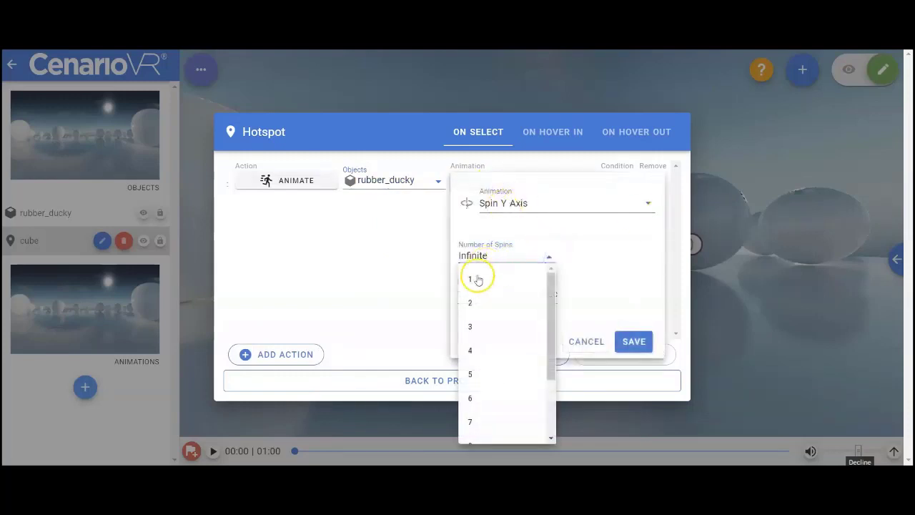
left_click(478, 281)
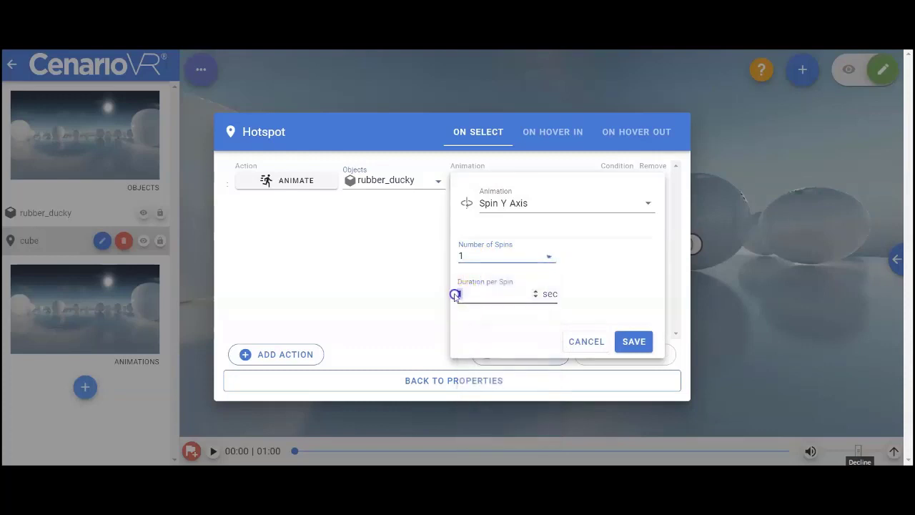
type("2")
left_click(634, 342)
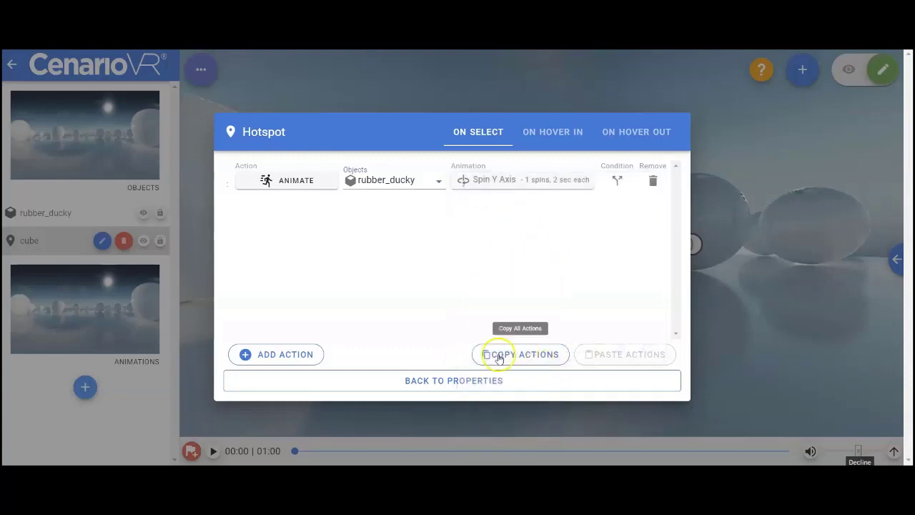
left_click(462, 380)
left_click(510, 371)
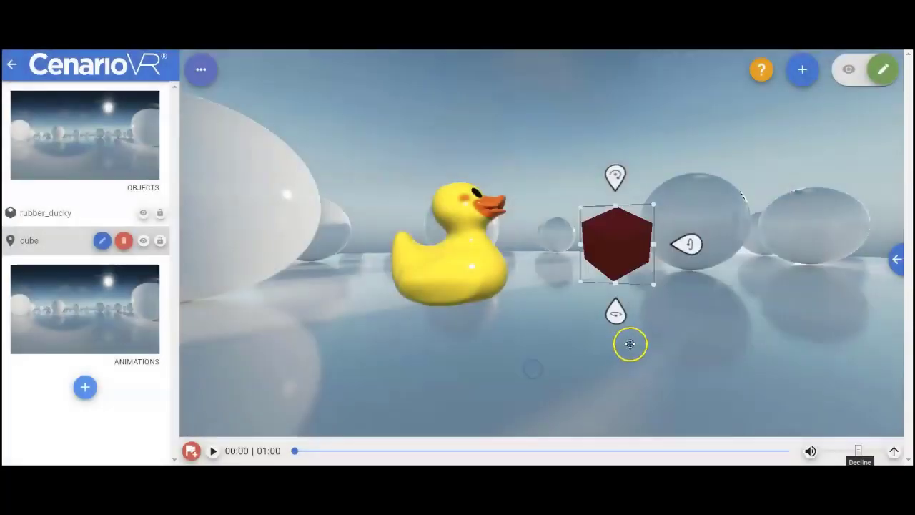
left_click(843, 69)
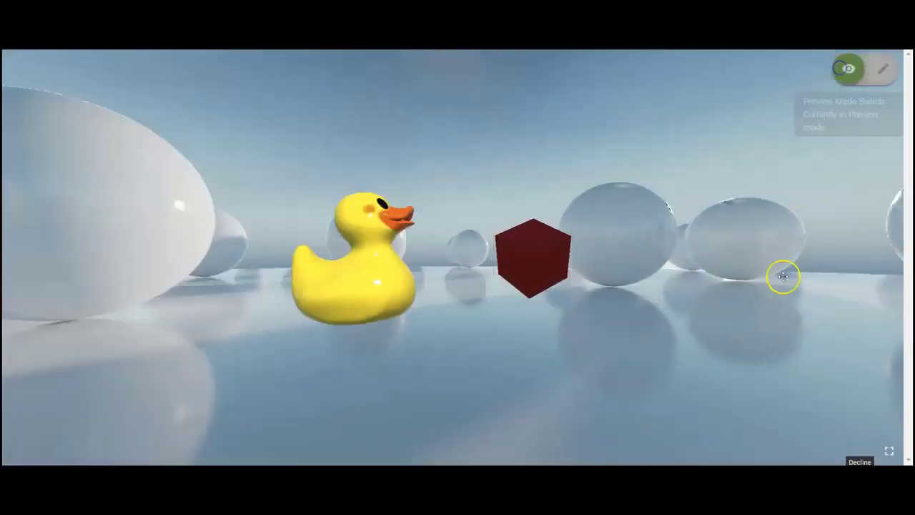
left_click_drag(783, 273, 673, 330)
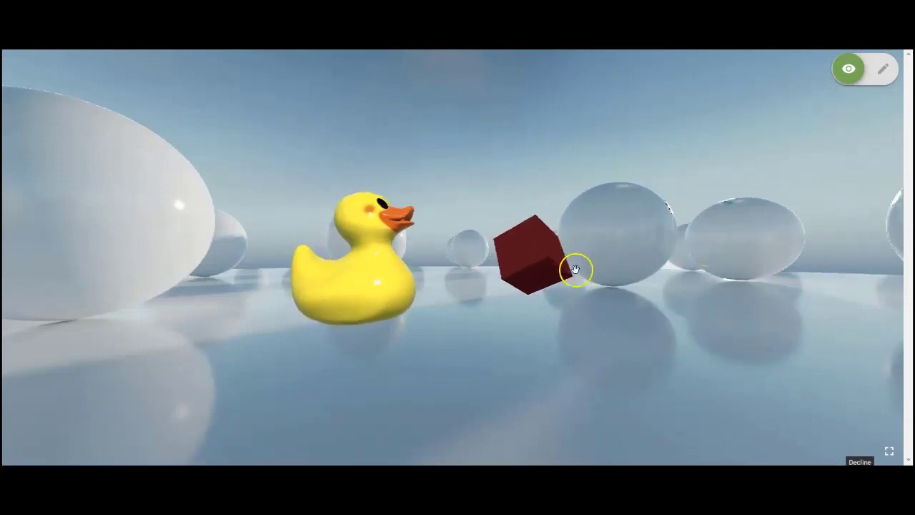
left_click(536, 262)
left_click(701, 239)
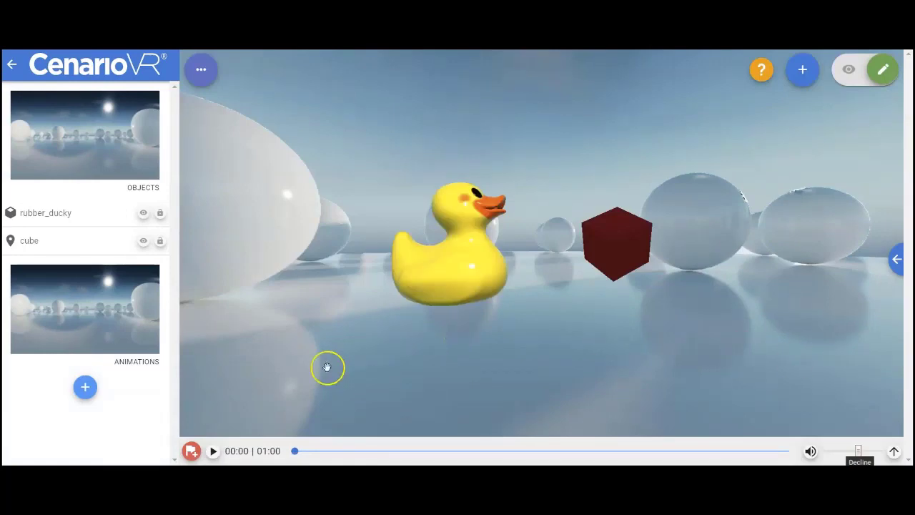
Switch to the ANIMATIONS scene and select the Male office model.
left_click(98, 322)
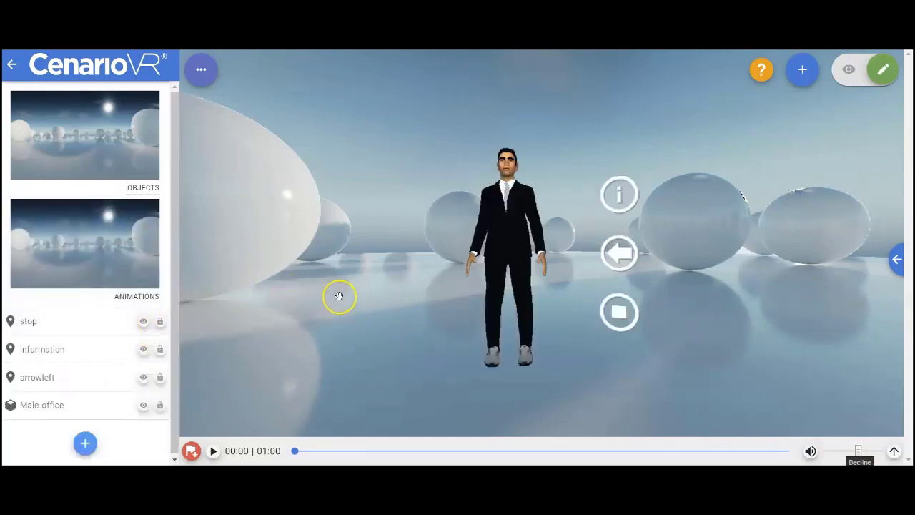
left_click(516, 231)
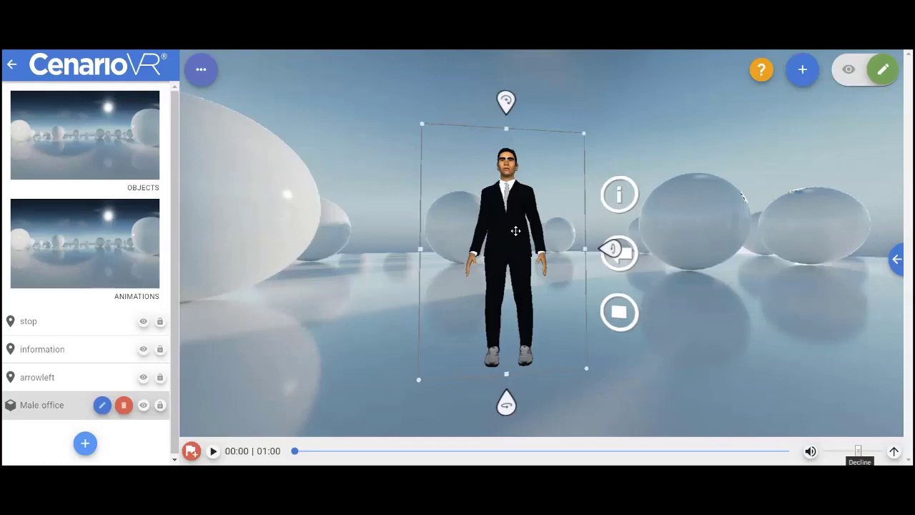
Set the Male office model's 3D animation to Idle with Auto Start, and save.
double_click(515, 230)
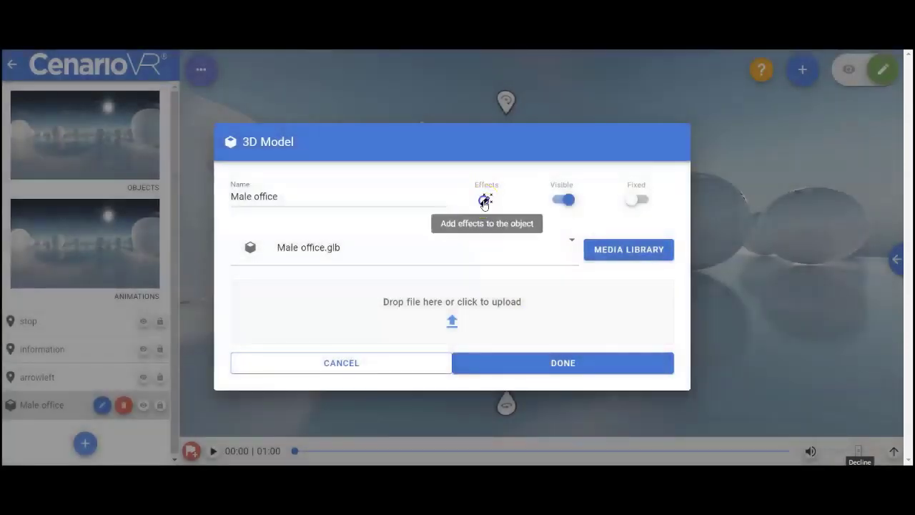
left_click(486, 198)
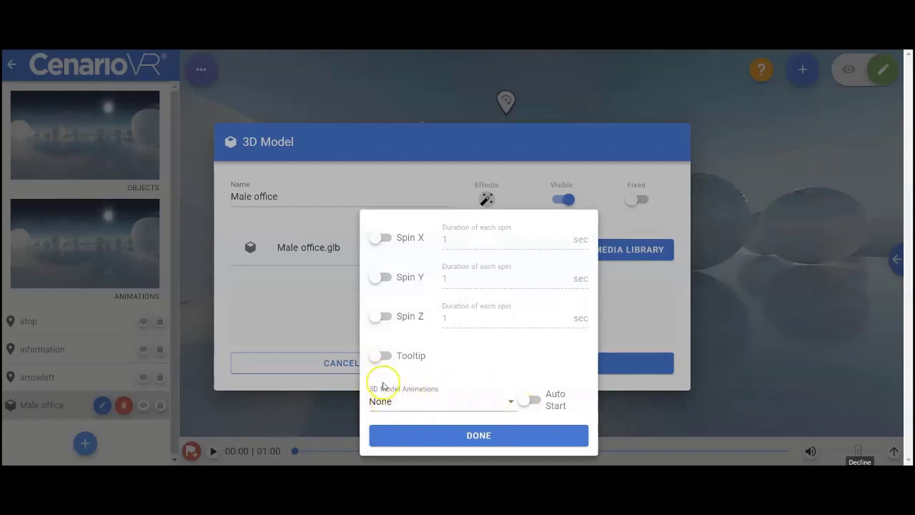
left_click(459, 404)
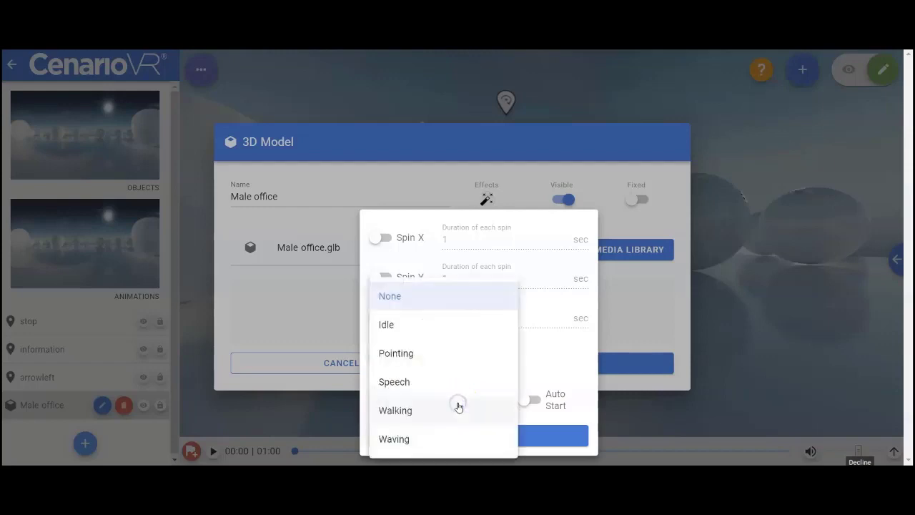
left_click(413, 325)
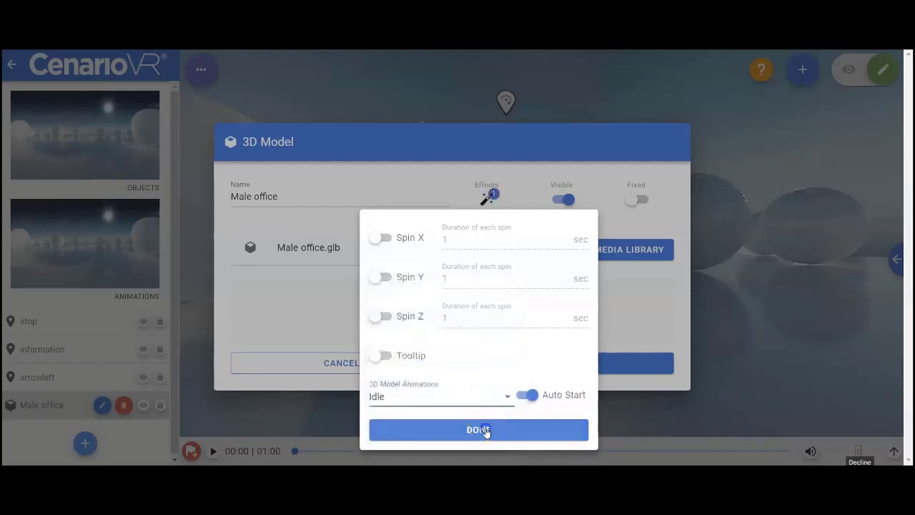
left_click(486, 431)
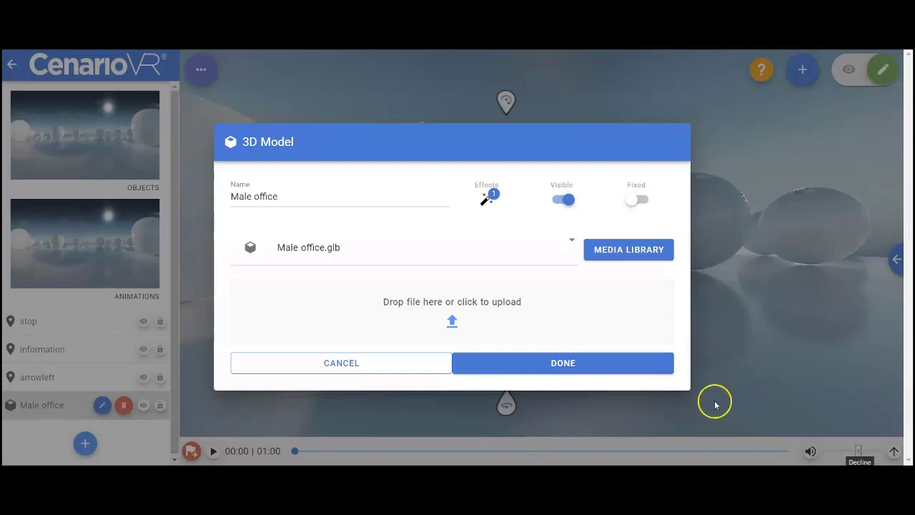
left_click(649, 363)
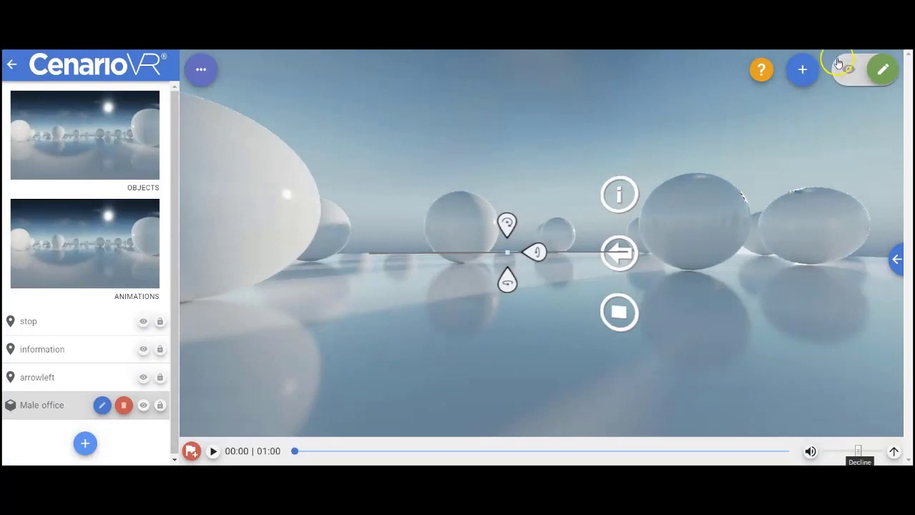
left_click(846, 74)
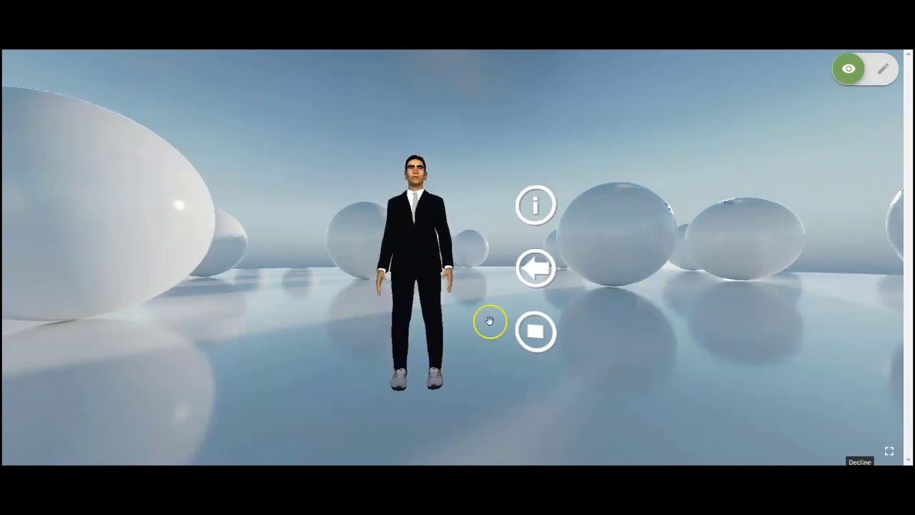
left_click(883, 69)
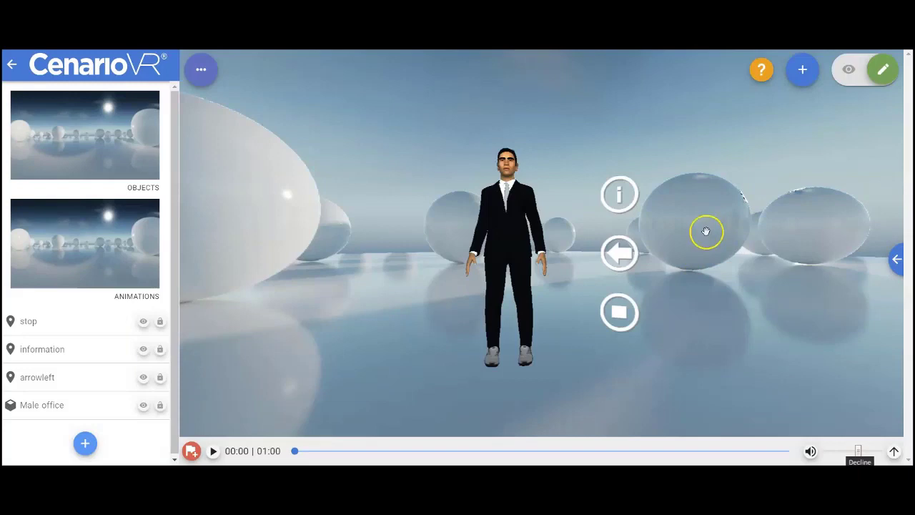
Add an Animate action targeting Male office to the information hotspot's actions.
double_click(620, 195)
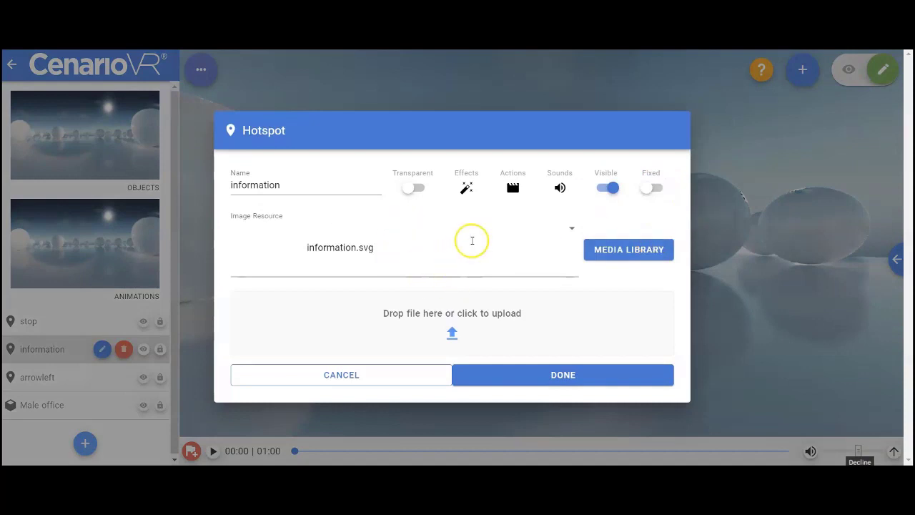
left_click(513, 188)
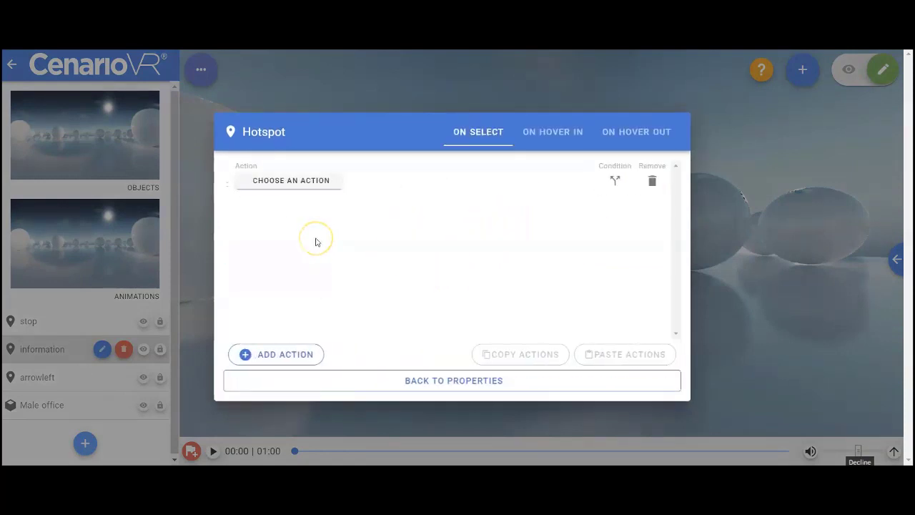
left_click(303, 183)
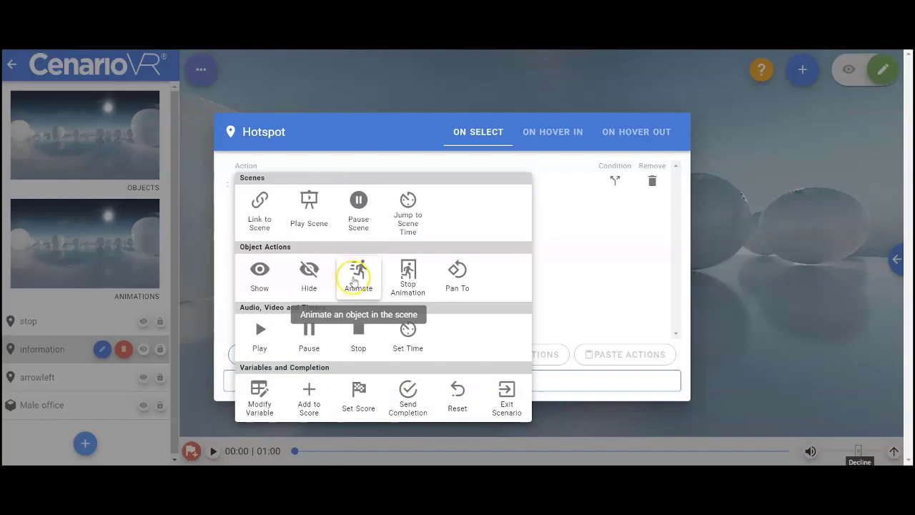
left_click(355, 278)
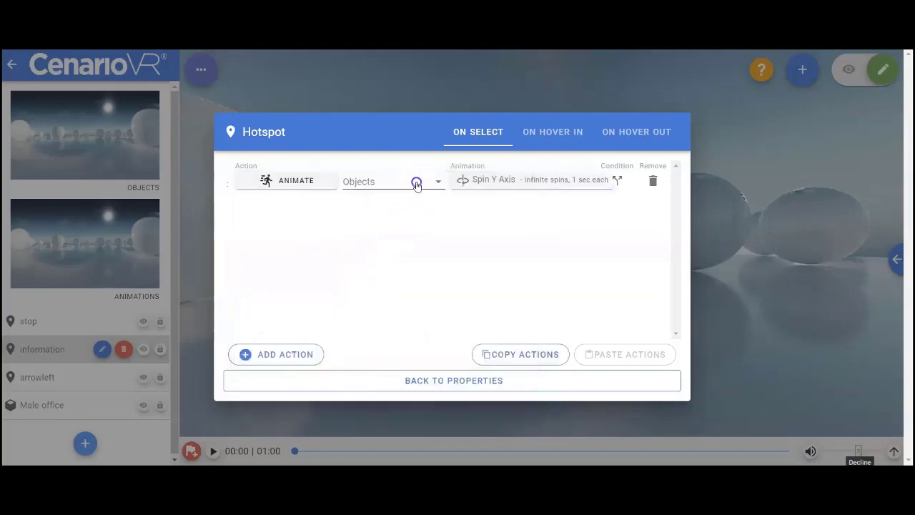
left_click(416, 181)
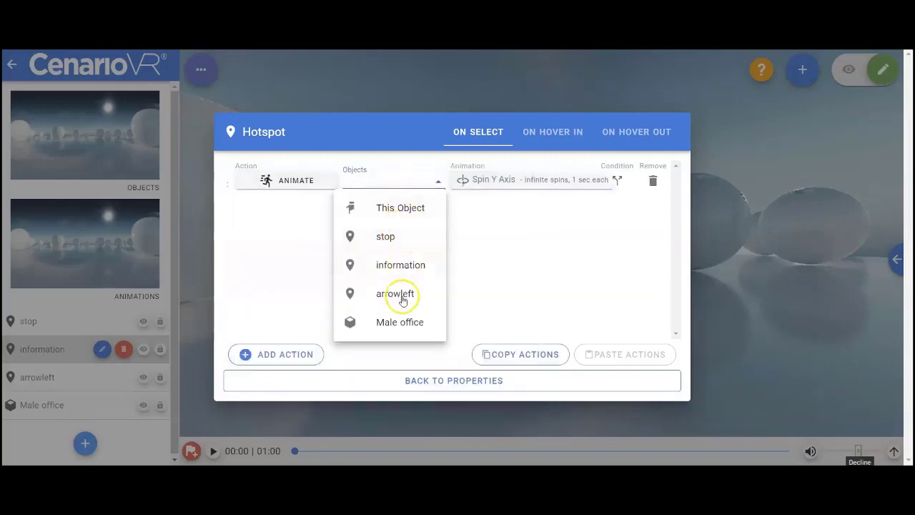
left_click(405, 324)
Set the action to the 3D Model Animation 'Speech', save it, and finish the hotspot.
left_click(484, 179)
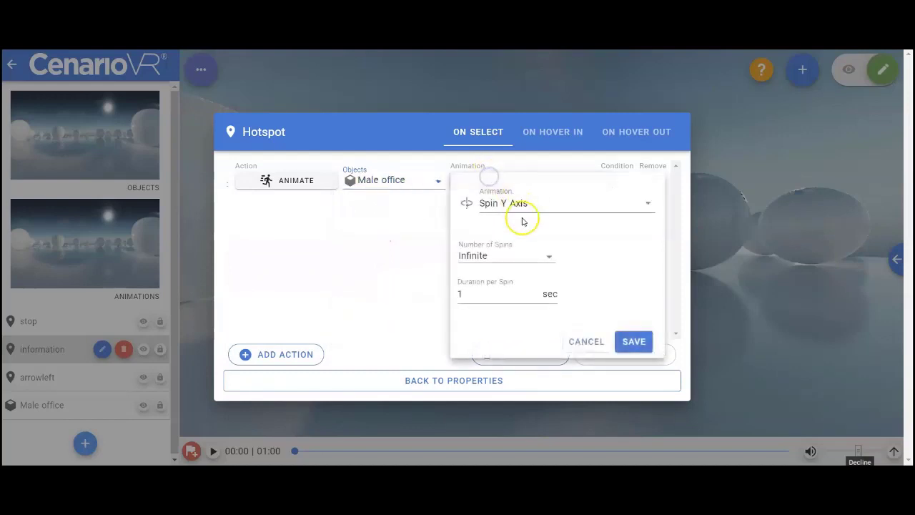
left_click(573, 209)
scroll(562, 321, "down", 2)
left_click(560, 345)
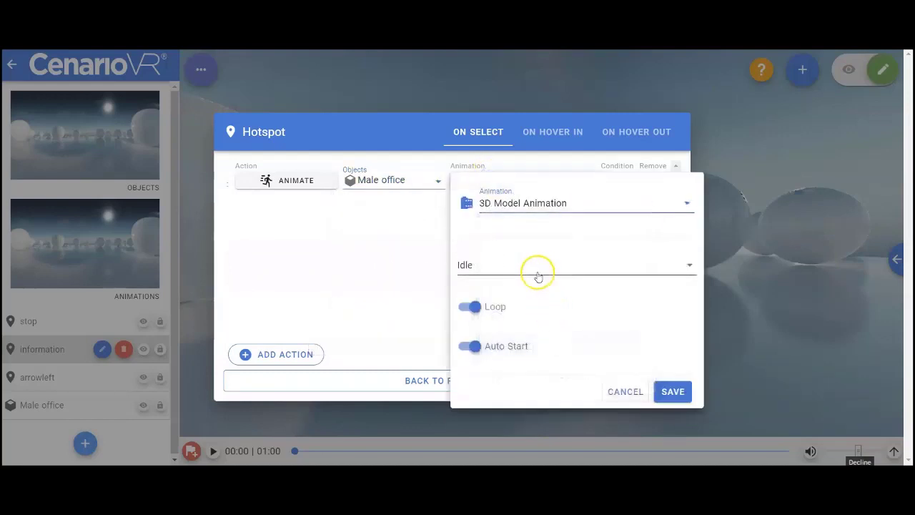
left_click(539, 270)
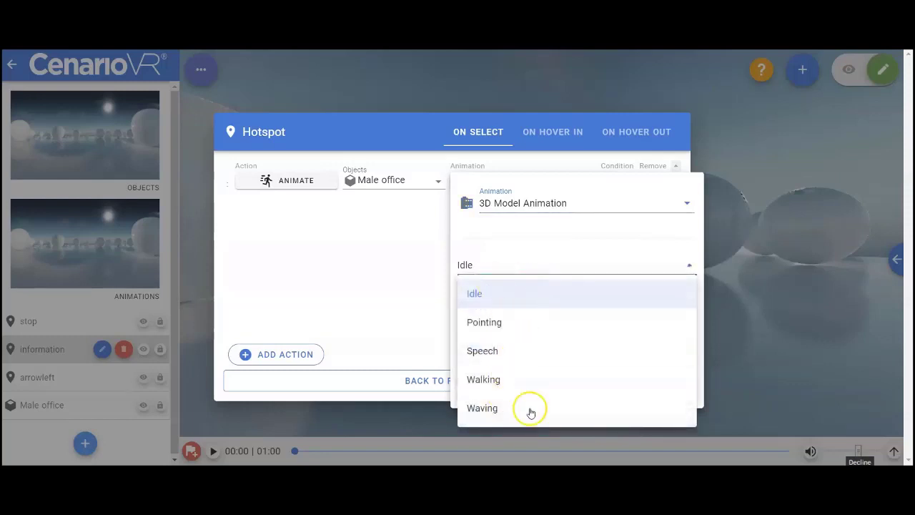
left_click(491, 352)
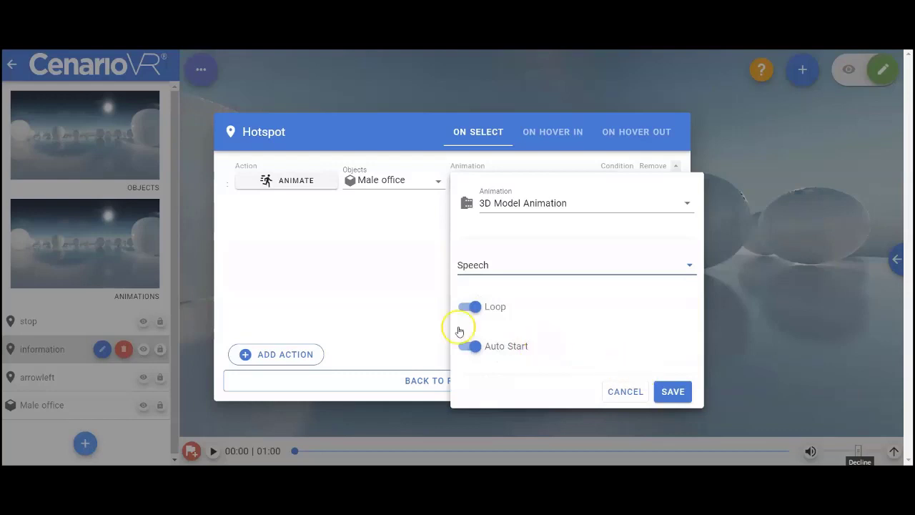
left_click(672, 390)
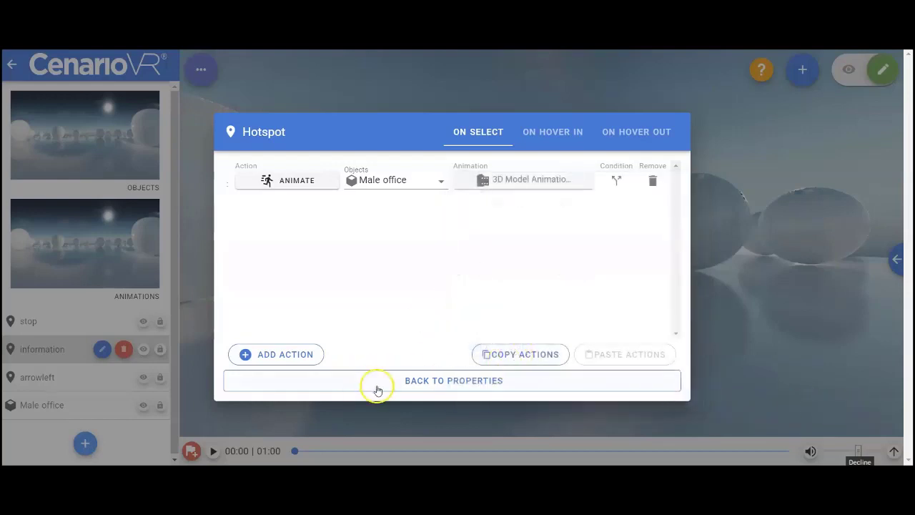
left_click(401, 383)
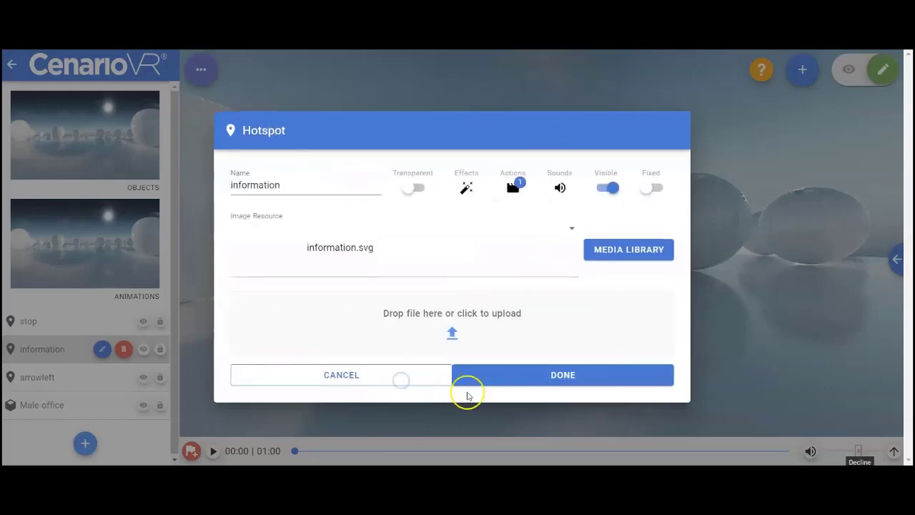
left_click(533, 370)
left_click(605, 260)
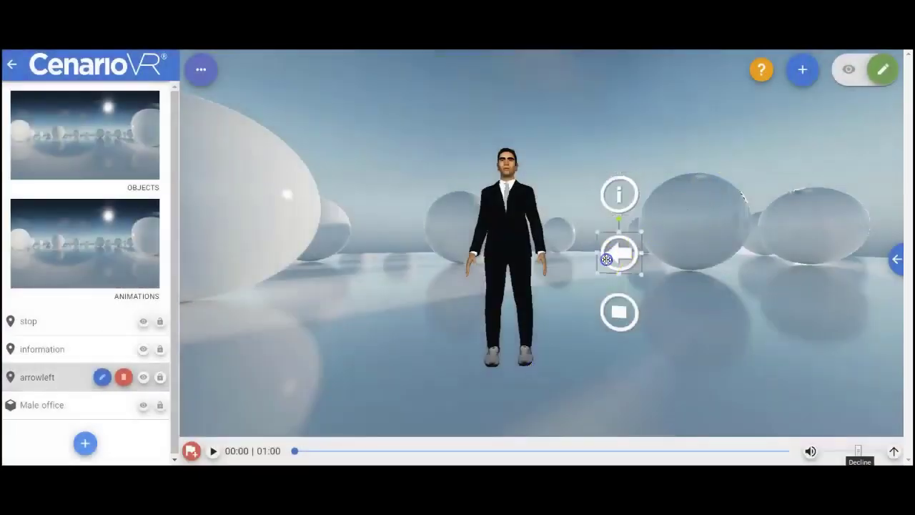
Add an Animate action targeting Male office to the arrowleft hotspot's actions.
double_click(614, 258)
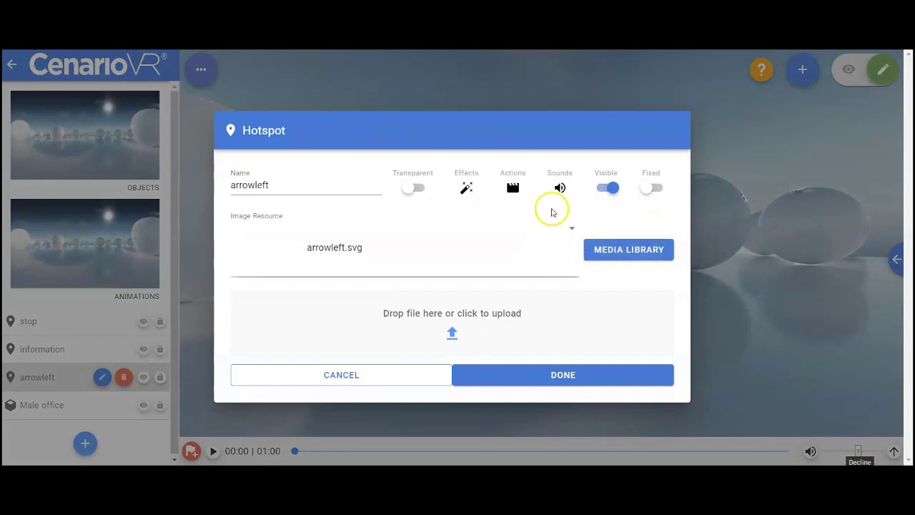
left_click(513, 189)
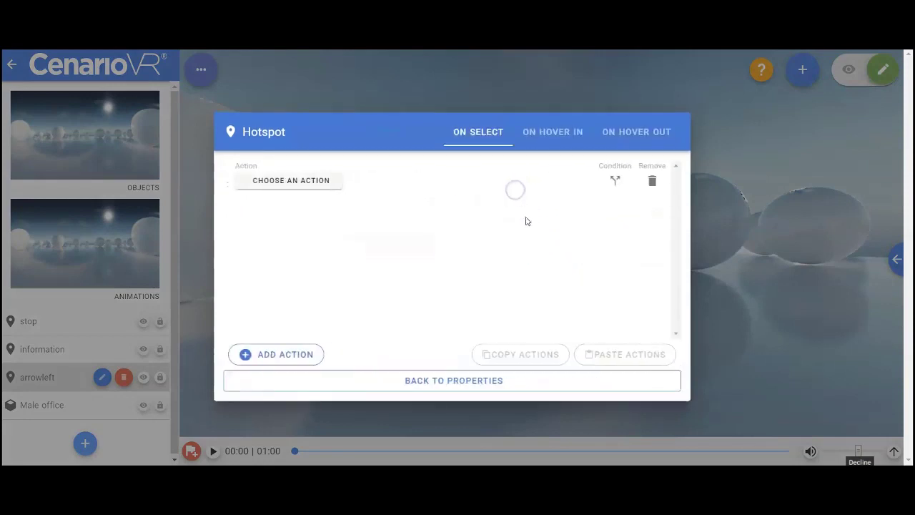
left_click(291, 183)
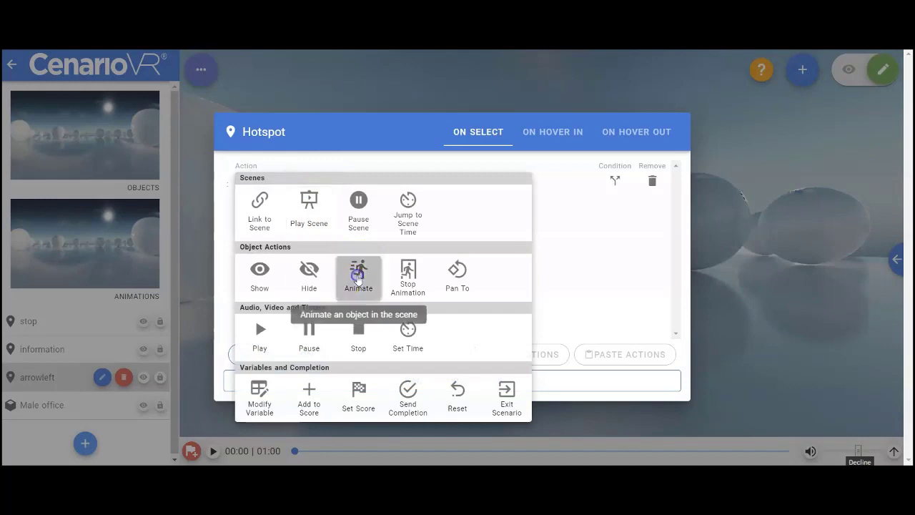
left_click(358, 278)
left_click(421, 187)
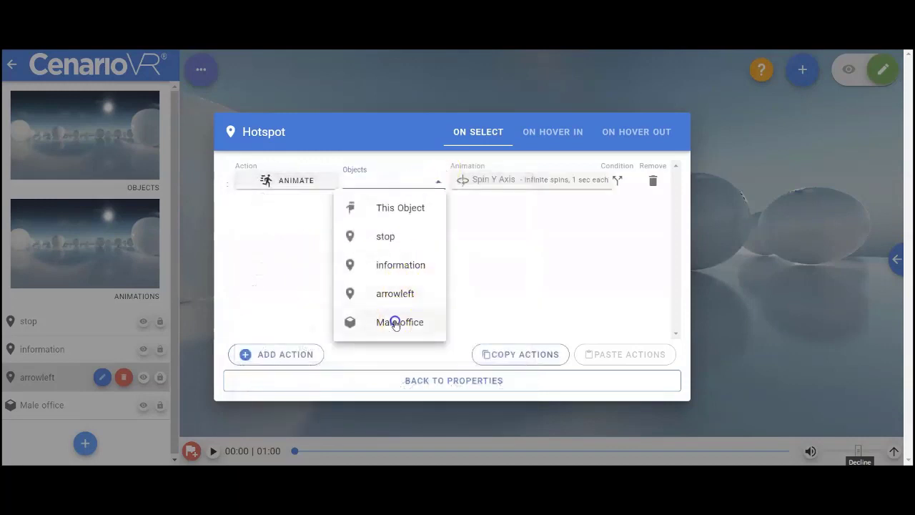
left_click(395, 320)
Use the 3D Model Animation 'Pointing' with Loop off, then save and finish the hotspot.
left_click(491, 180)
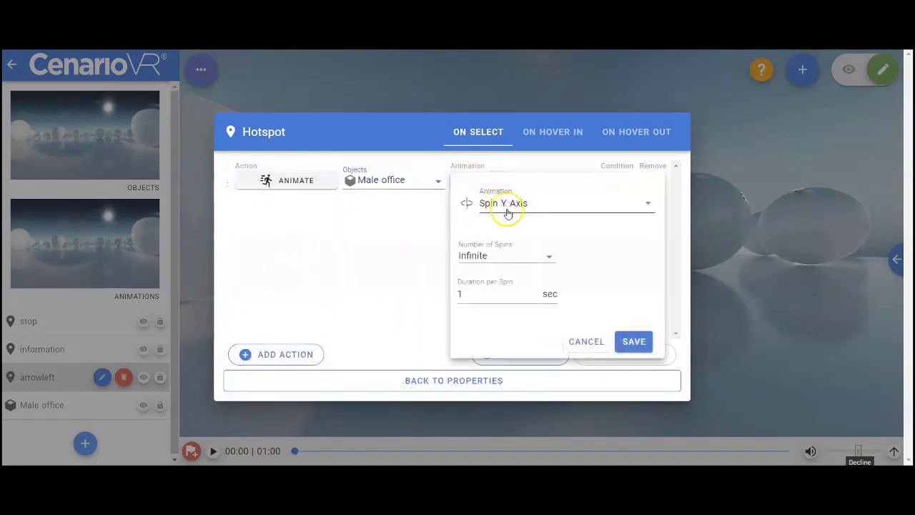
left_click(526, 204)
scroll(548, 310, "down", 2)
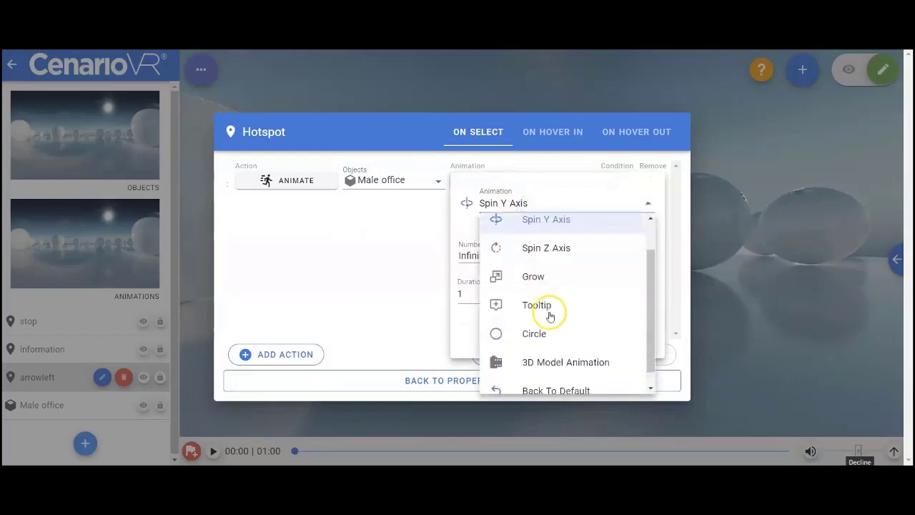
left_click(567, 351)
left_click(527, 263)
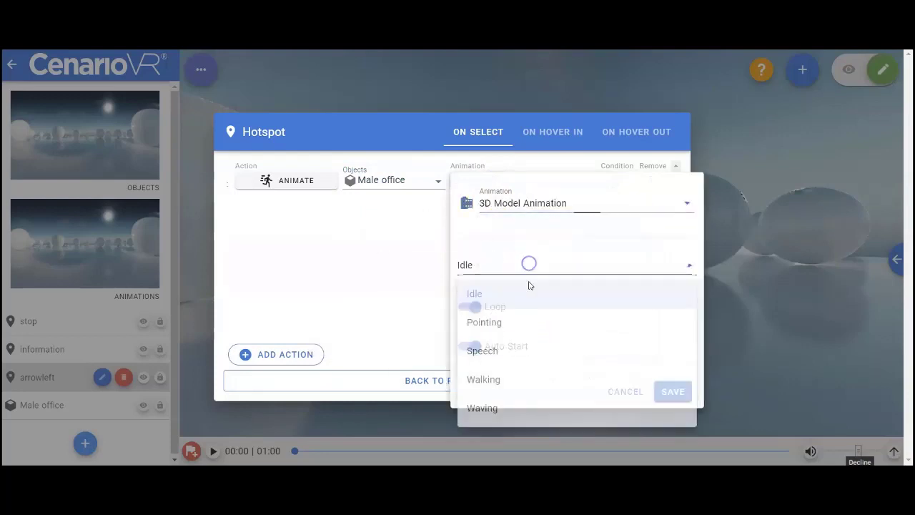
left_click(508, 323)
left_click(470, 307)
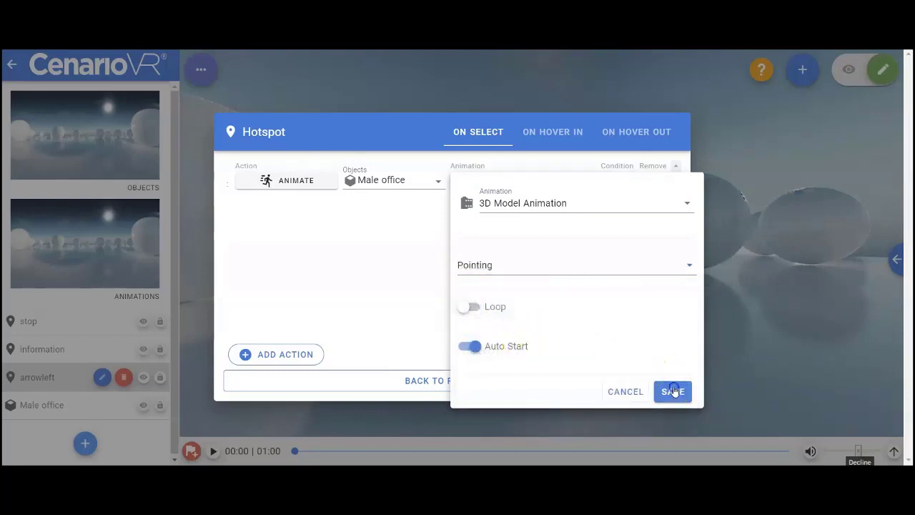
left_click(501, 381)
left_click(535, 375)
Add an Animate action targeting Male office to the stop hotspot's actions.
double_click(622, 315)
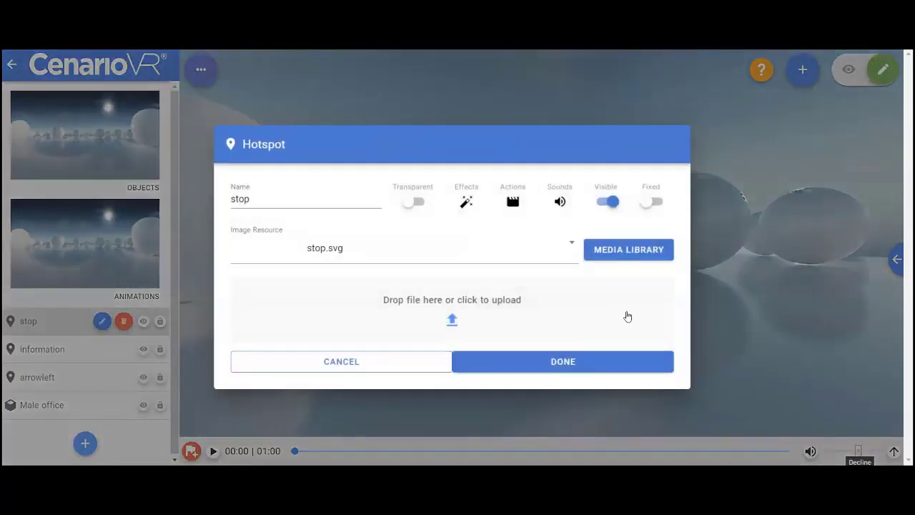
left_click(510, 185)
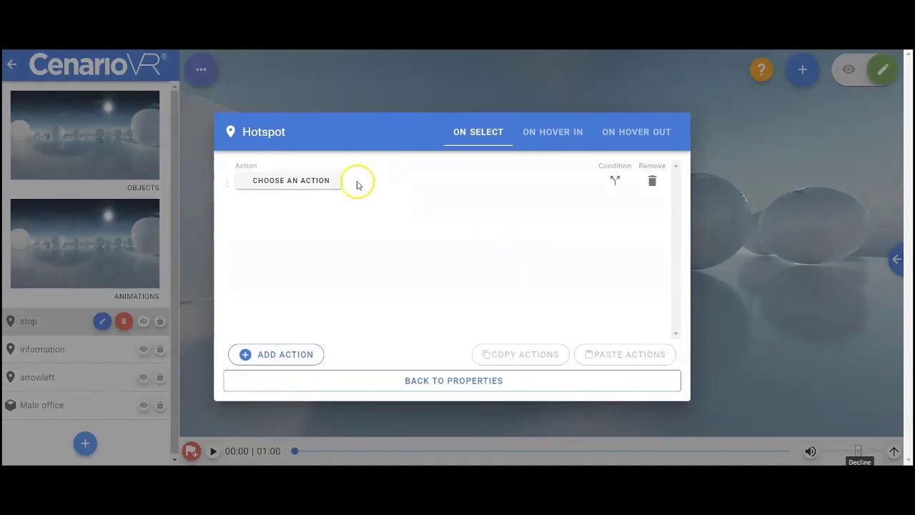
left_click(312, 180)
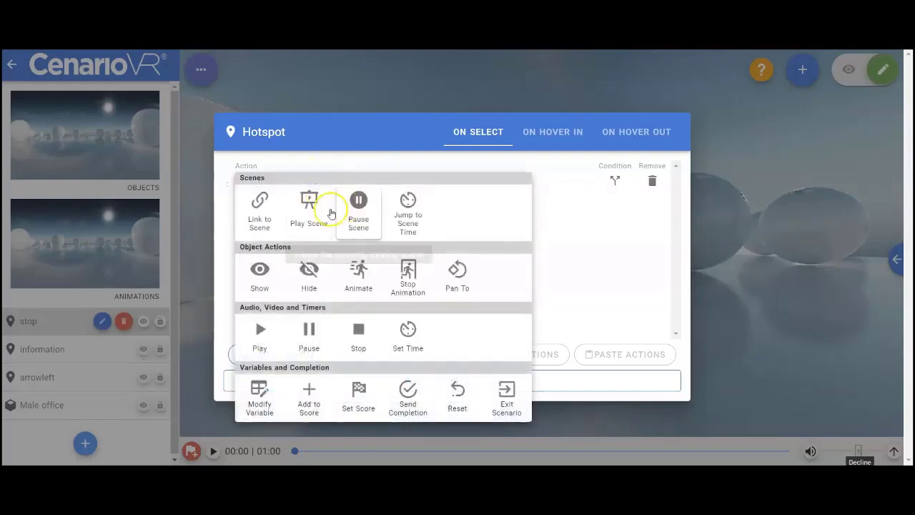
left_click(364, 273)
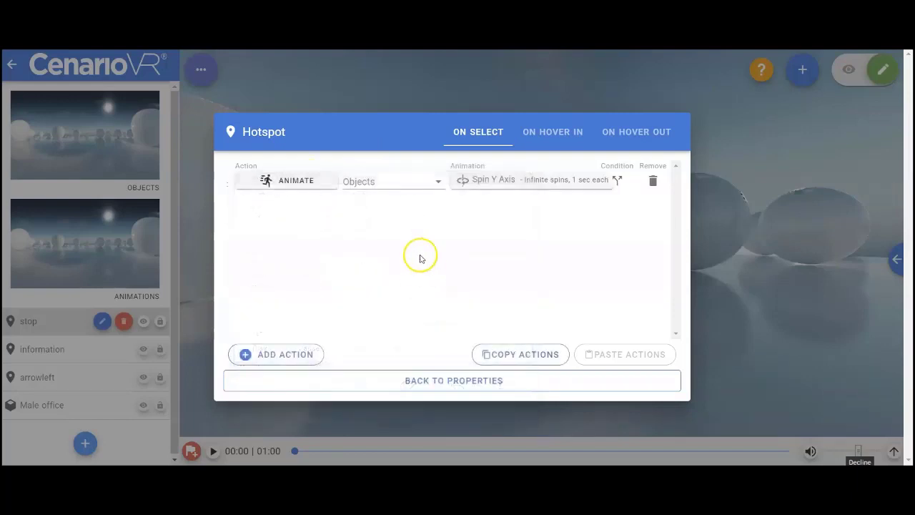
left_click(389, 183)
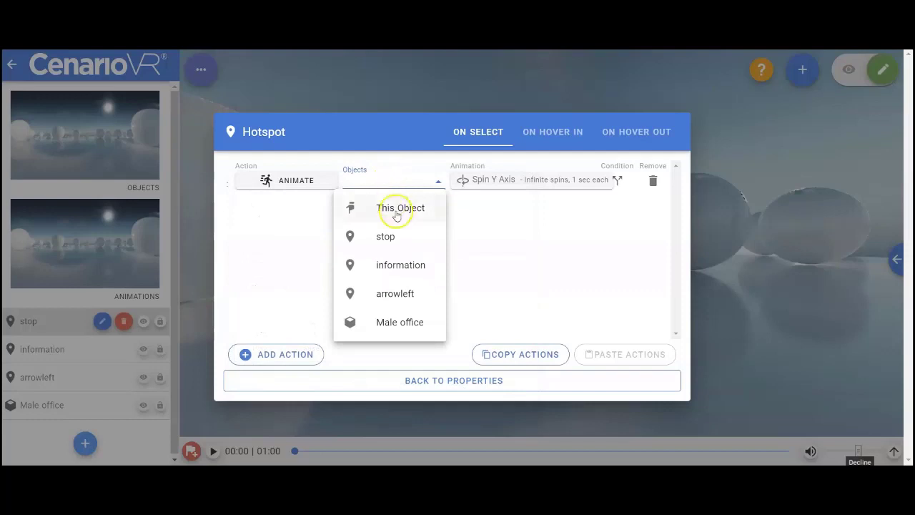
left_click(408, 322)
Set the animation to Back To Default, save it, and finish the stop hotspot.
left_click(504, 187)
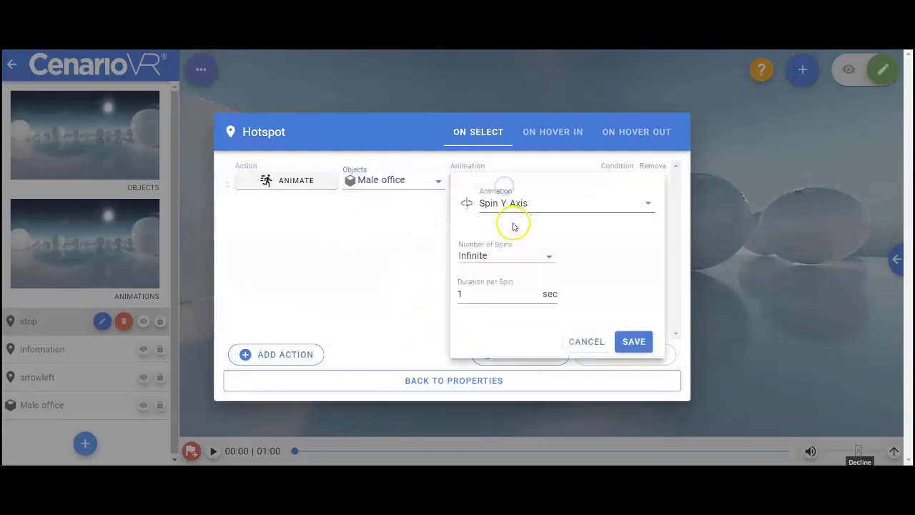
left_click(517, 205)
scroll(542, 300, "down", 1)
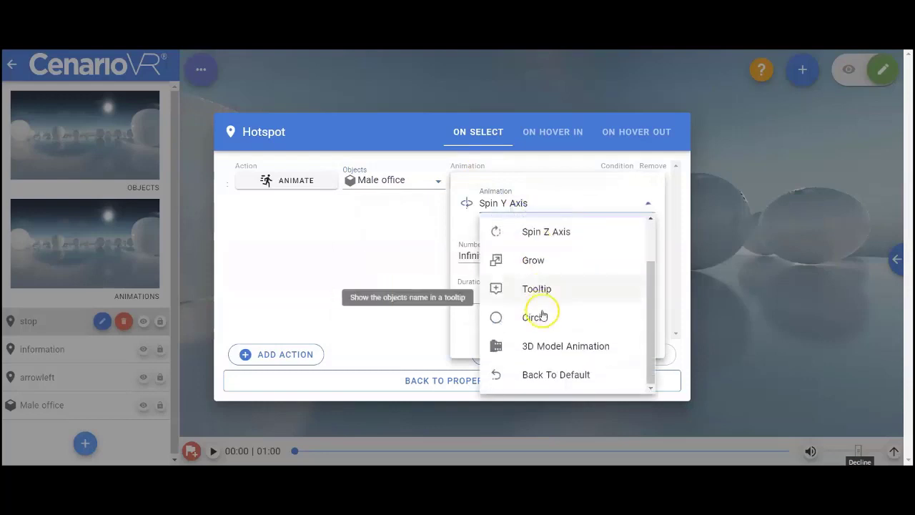
left_click(551, 374)
left_click(654, 257)
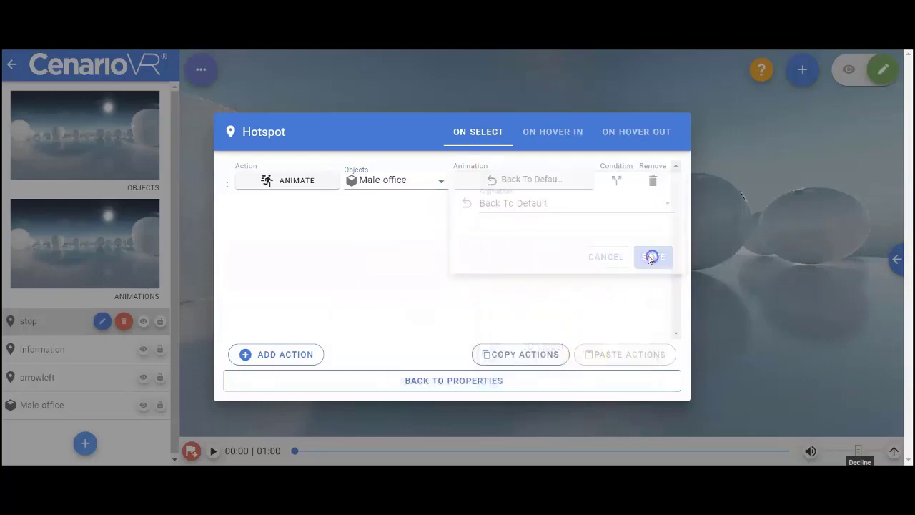
left_click(478, 381)
left_click(557, 379)
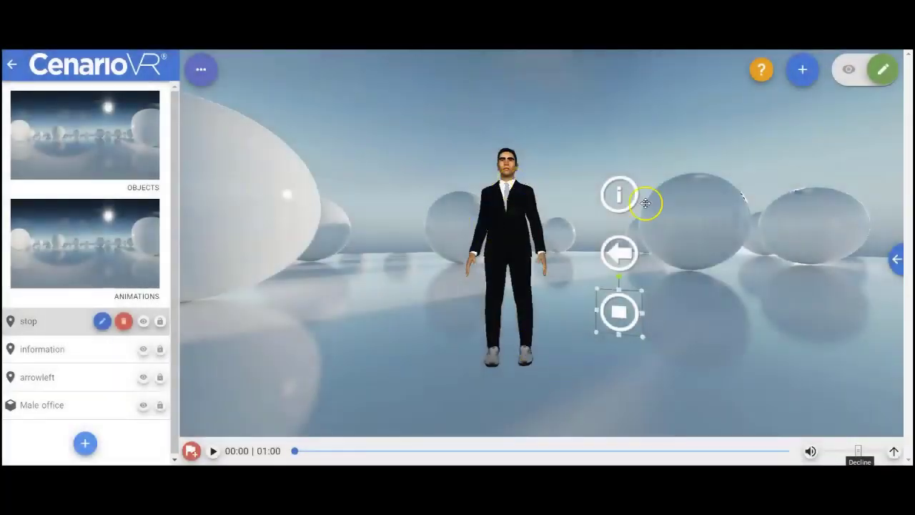
Preview the scene and trigger the arrow, info and stop hotspots to test the man's animations.
left_click(843, 71)
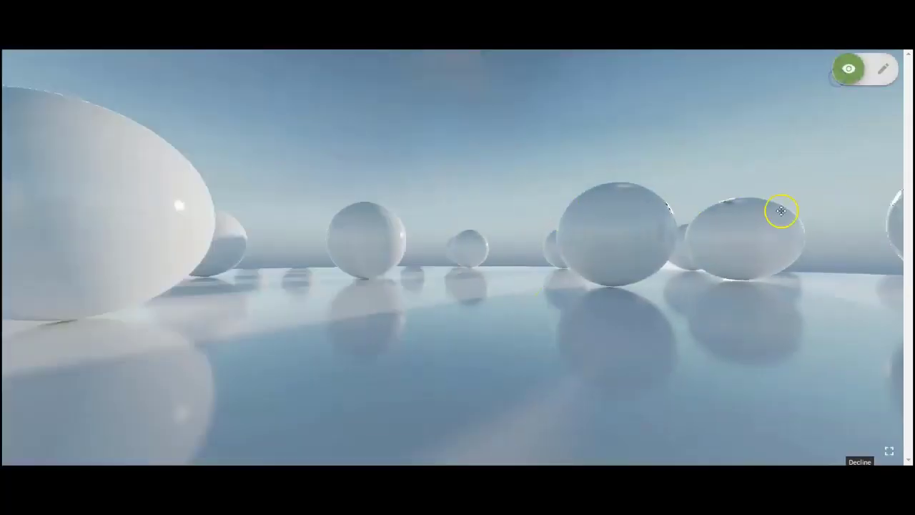
left_click(476, 268)
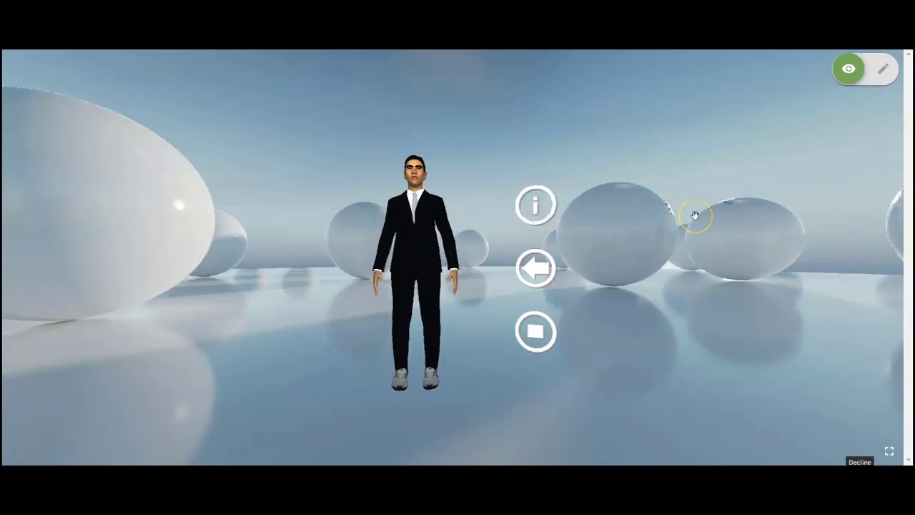
left_click(553, 280)
left_click(749, 269)
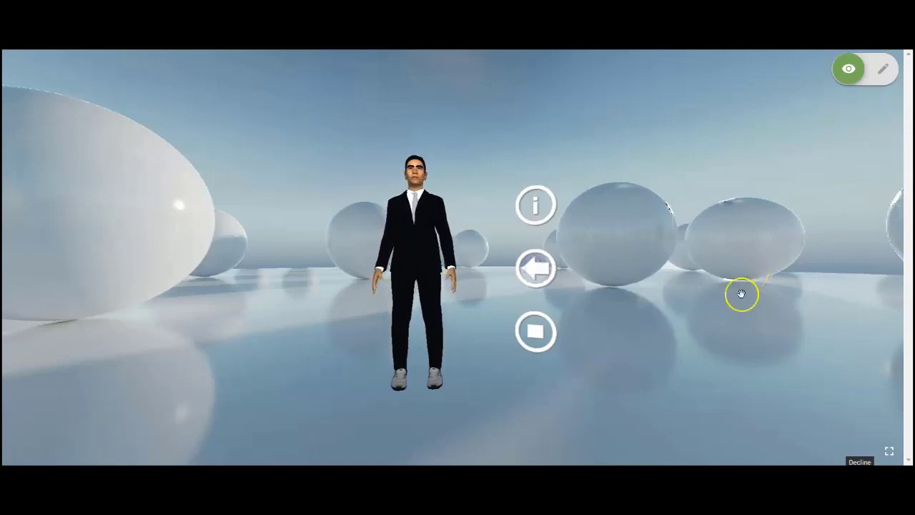
left_click(536, 216)
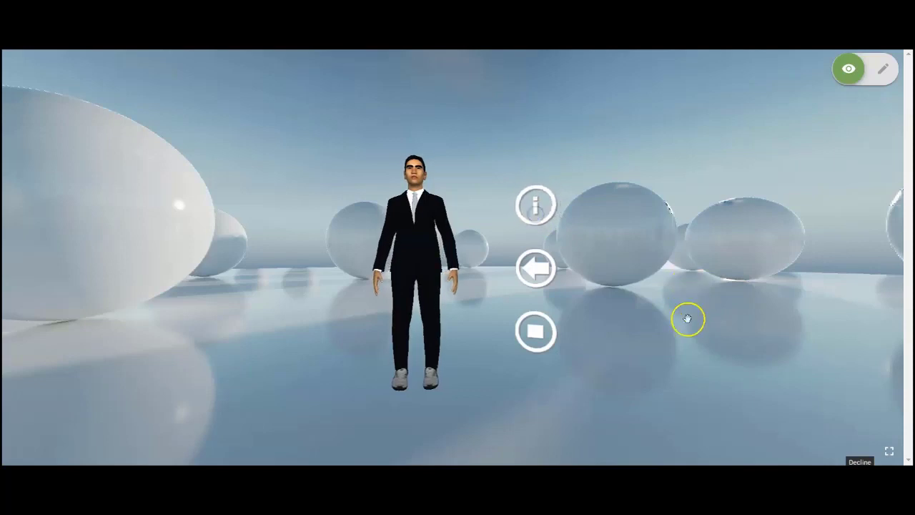
left_click(535, 335)
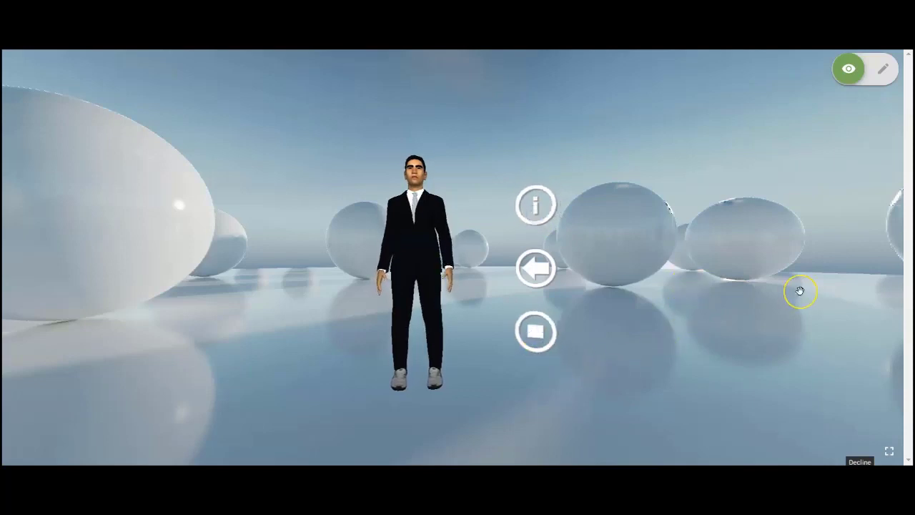